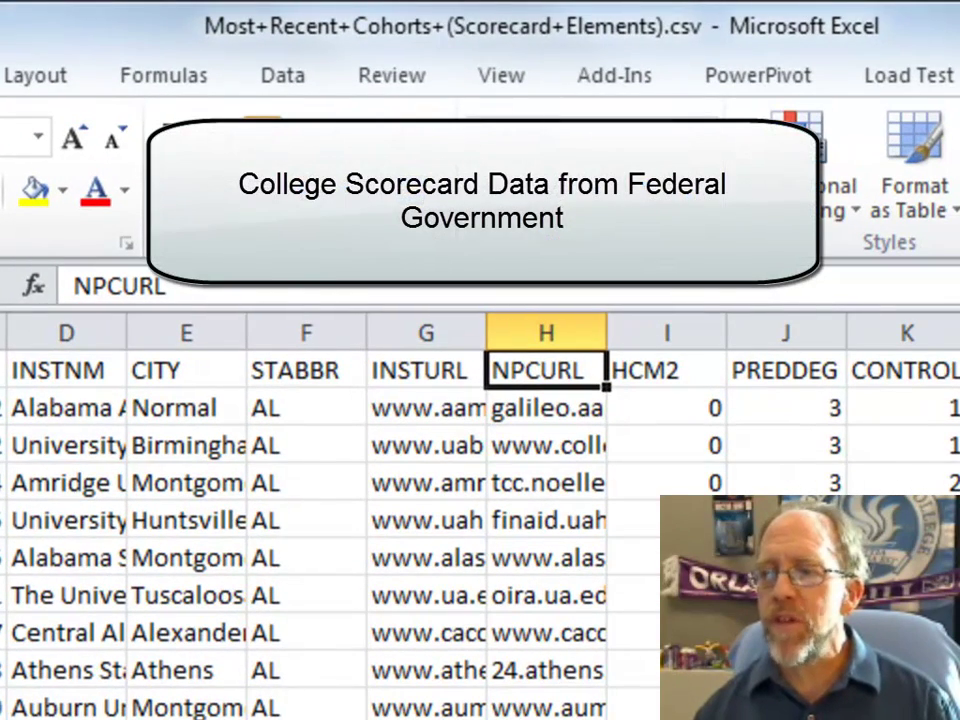
Look through the header row of the scorecard data and widen column U to fit its WOMENONLY heading
scroll(480, 500, "right", 5)
left_click(328, 374)
left_click(456, 375)
left_click(576, 375)
left_click(694, 379)
left_click(770, 370)
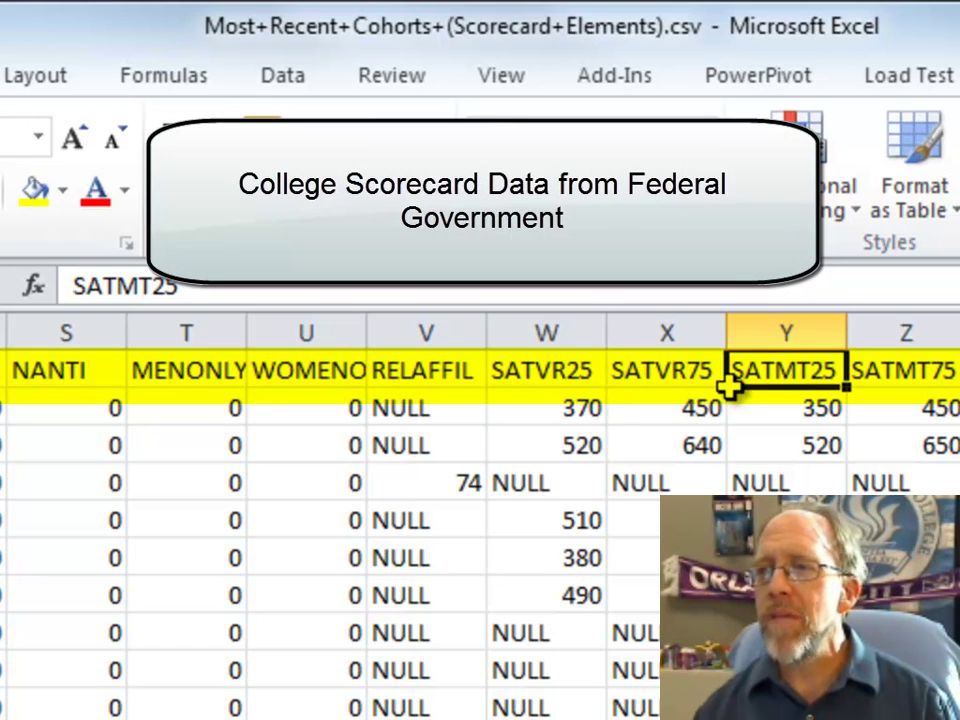
left_click_drag(368, 338, 425, 346)
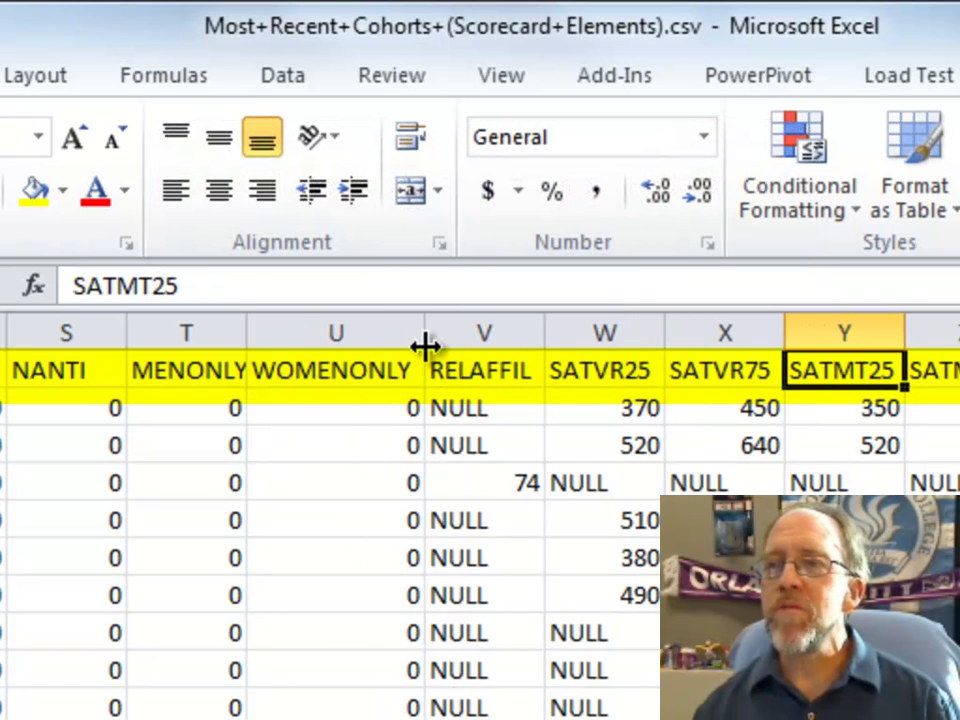
left_click(459, 381)
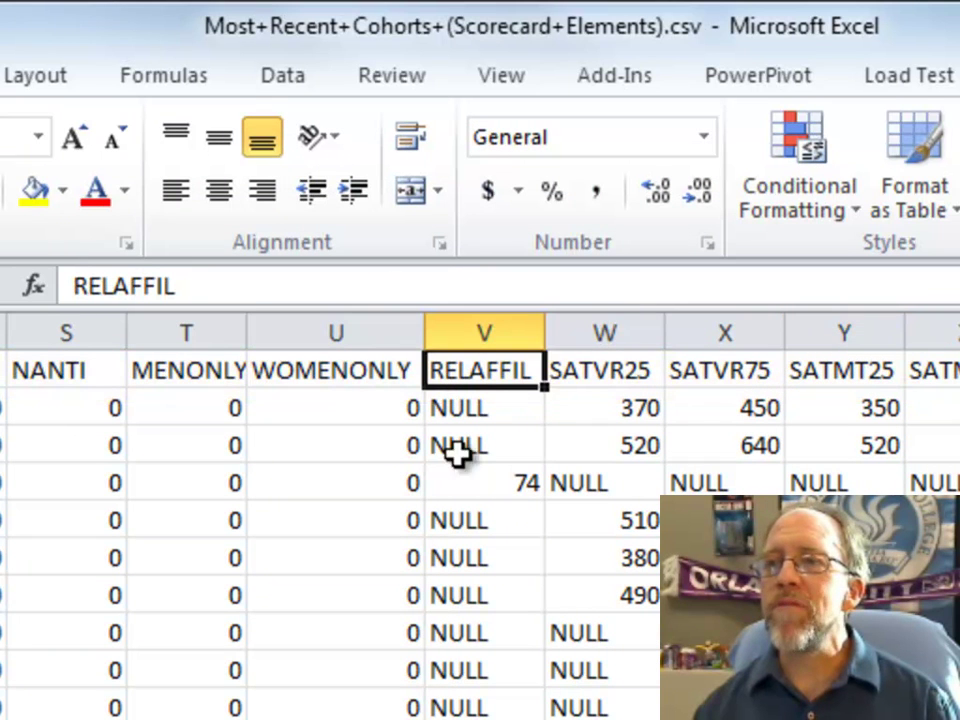
left_click(570, 385)
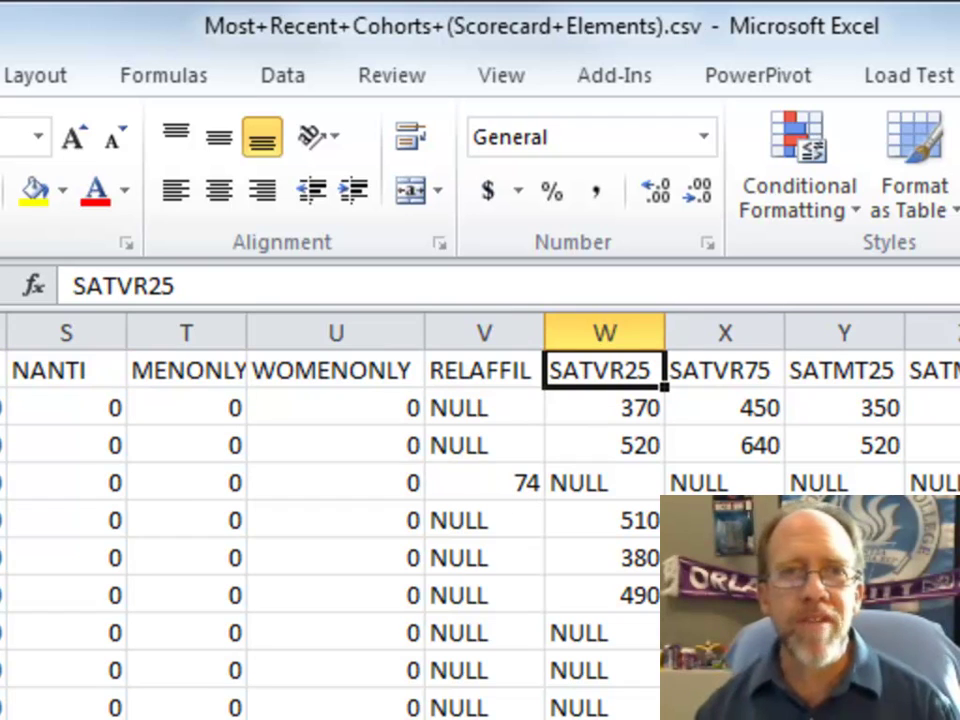
Create a blank workbook, then start opening an existing file with the file type filter set to Text Files (*.prn;*.txt;*.csv)
key("ctrl+n")
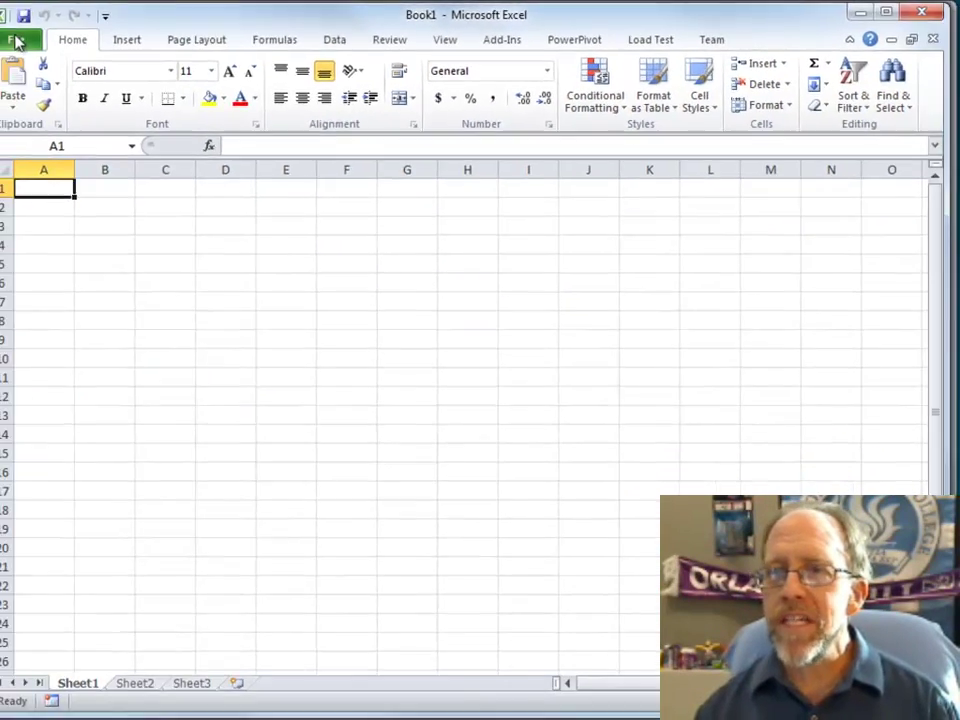
left_click(19, 39)
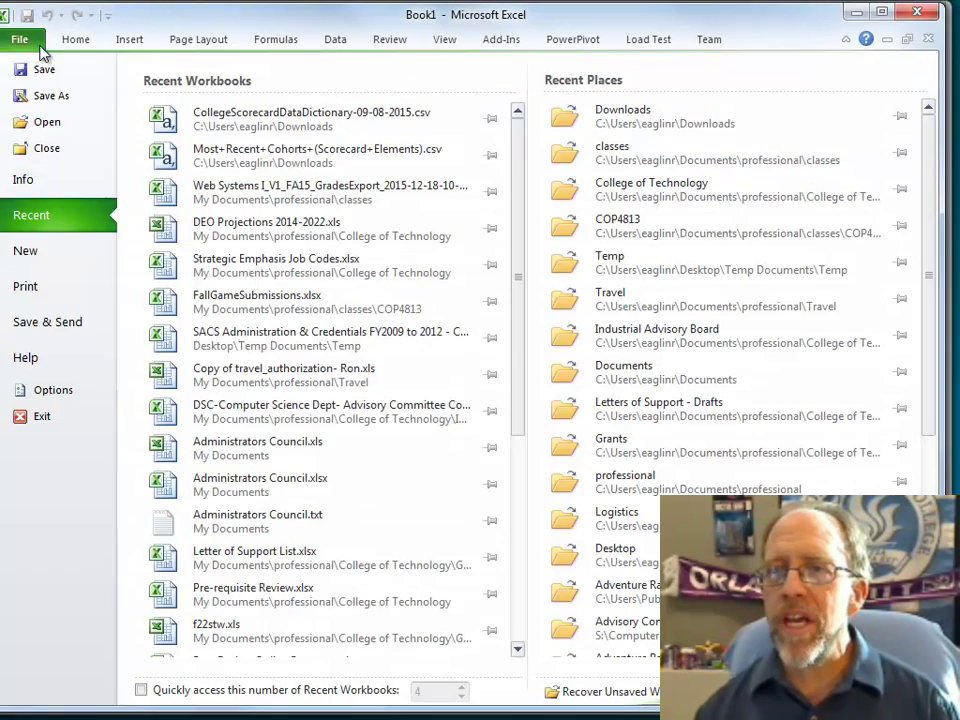
left_click(45, 122)
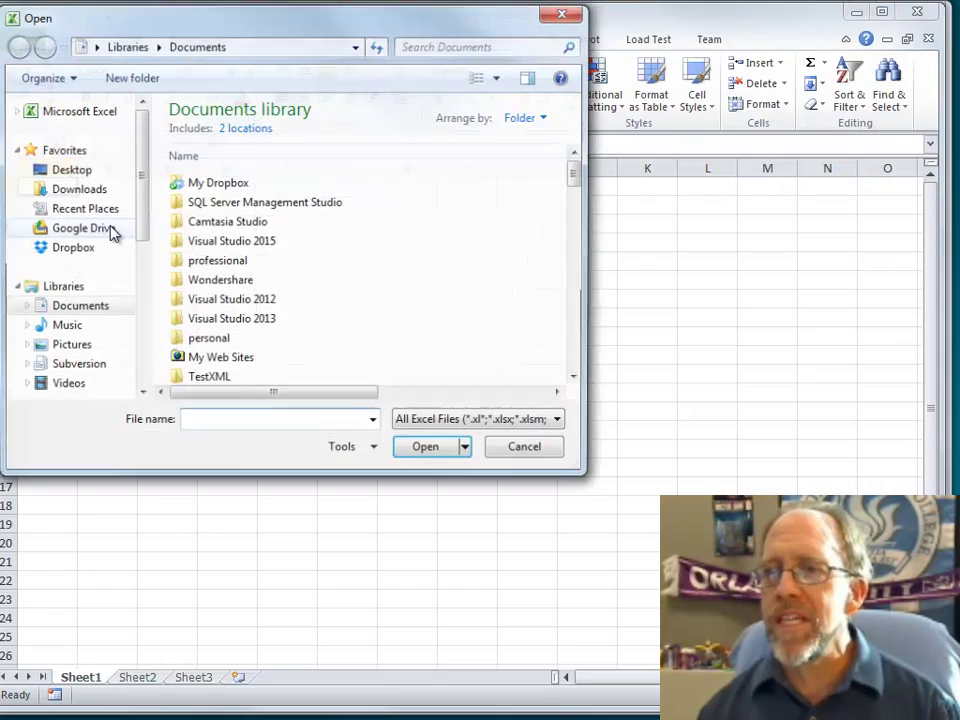
left_click_drag(569, 178, 572, 257)
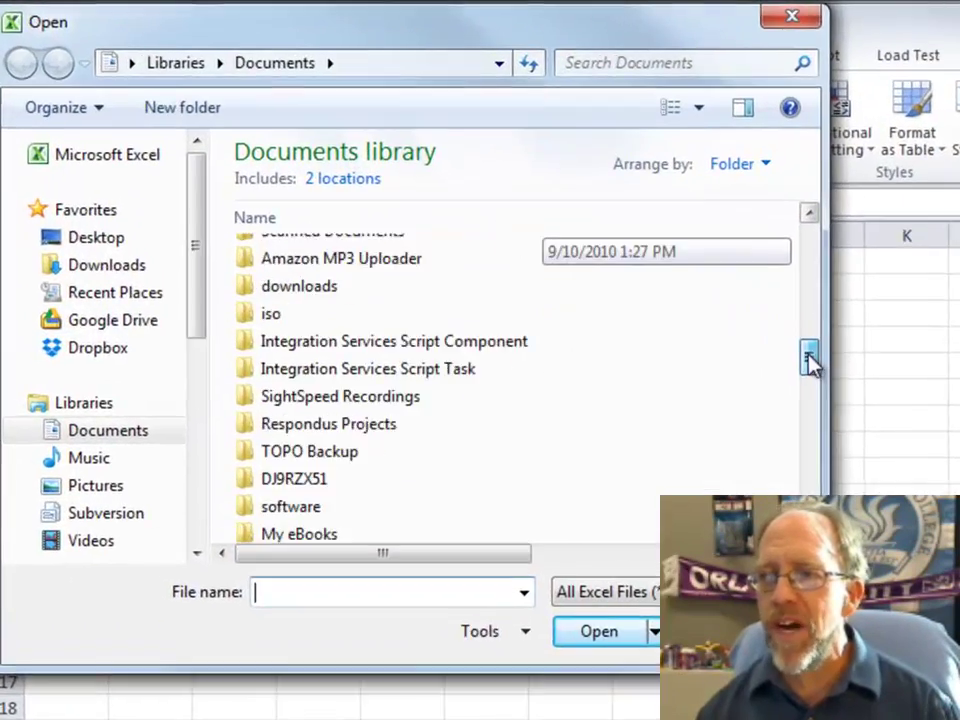
left_click_drag(810, 362, 810, 430)
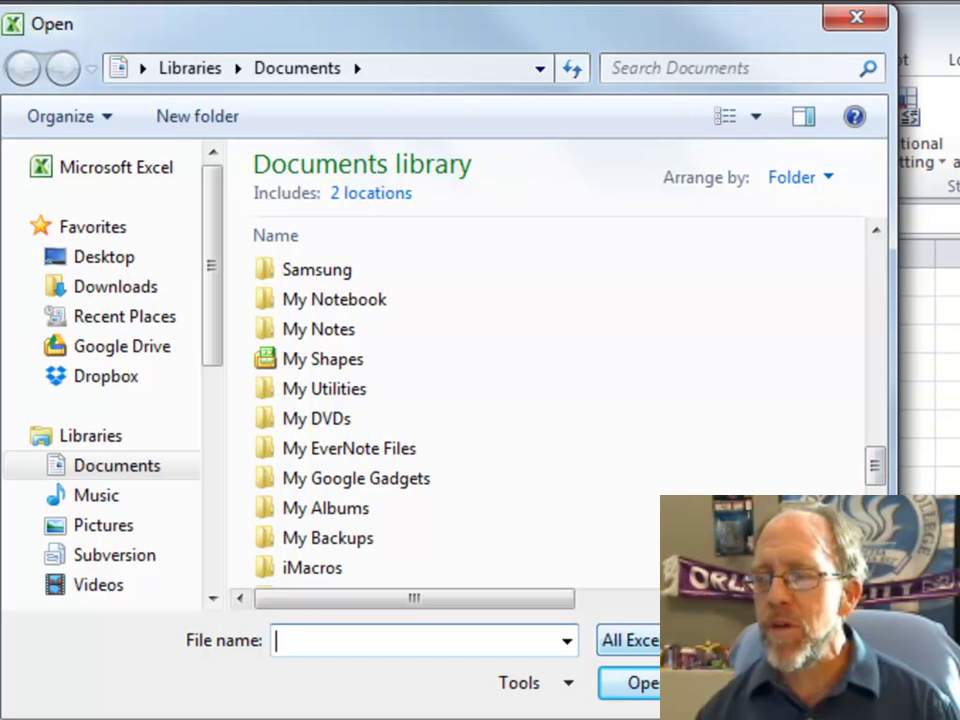
left_click(630, 640)
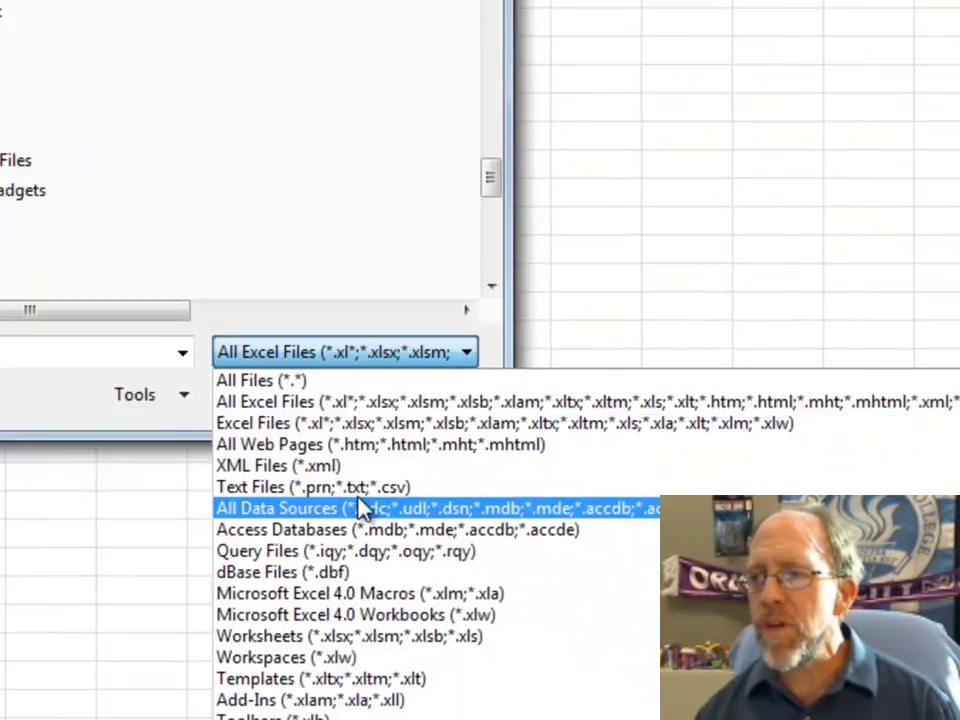
left_click(741, 719)
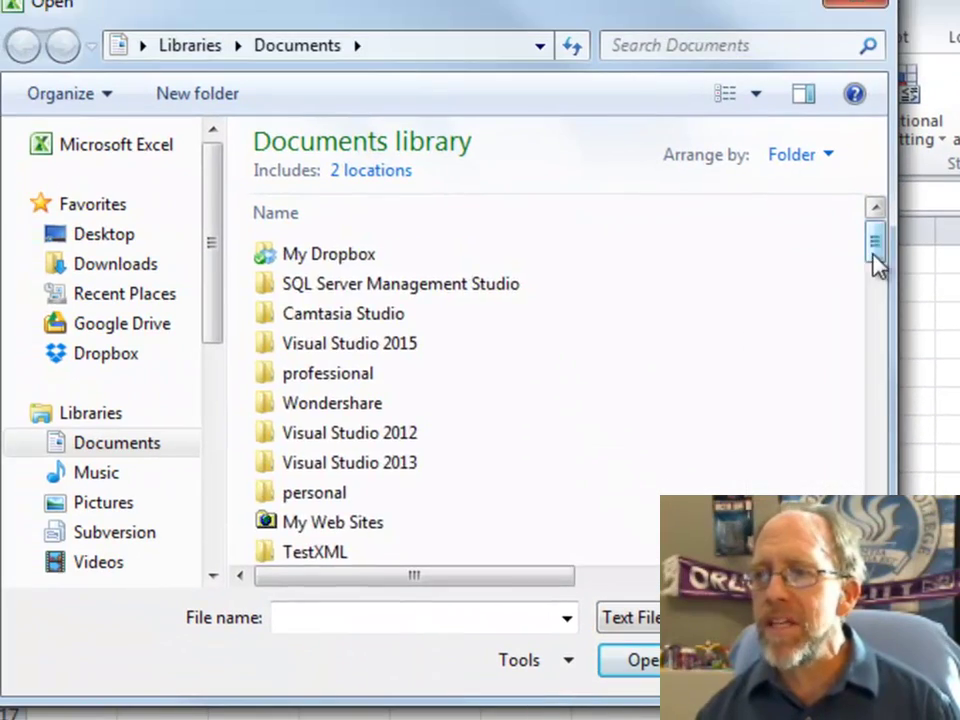
Open CollegeScorecardDataDictionary-09-08-2015.csv from the Downloads folder
left_click_drag(381, 0, 381, 57)
left_click_drag(873, 397, 875, 515)
left_click(630, 617)
key("Escape")
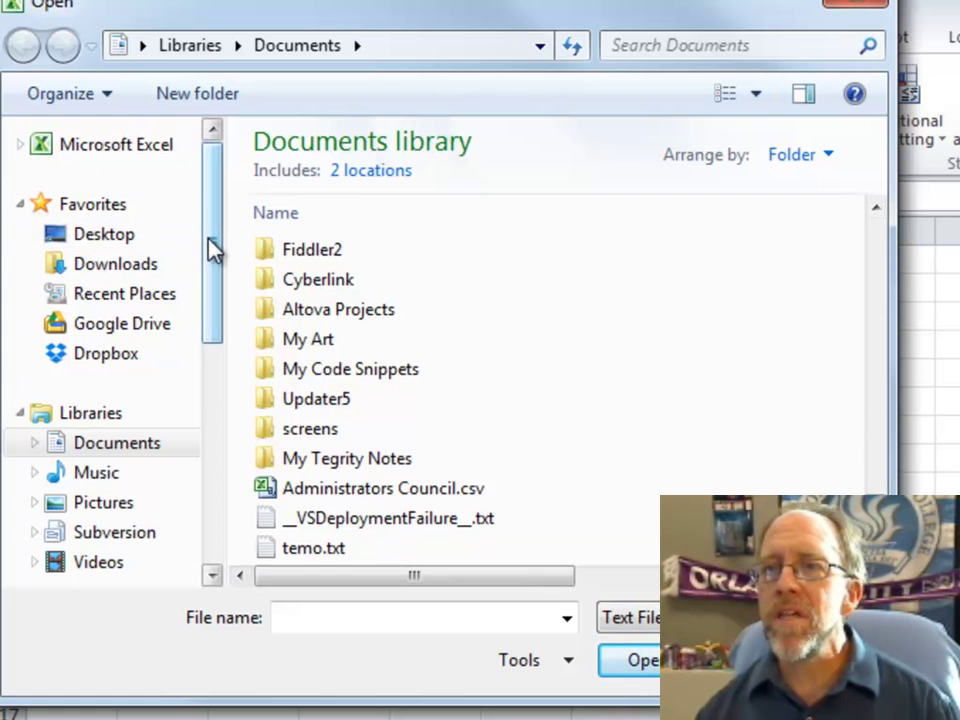
left_click(120, 270)
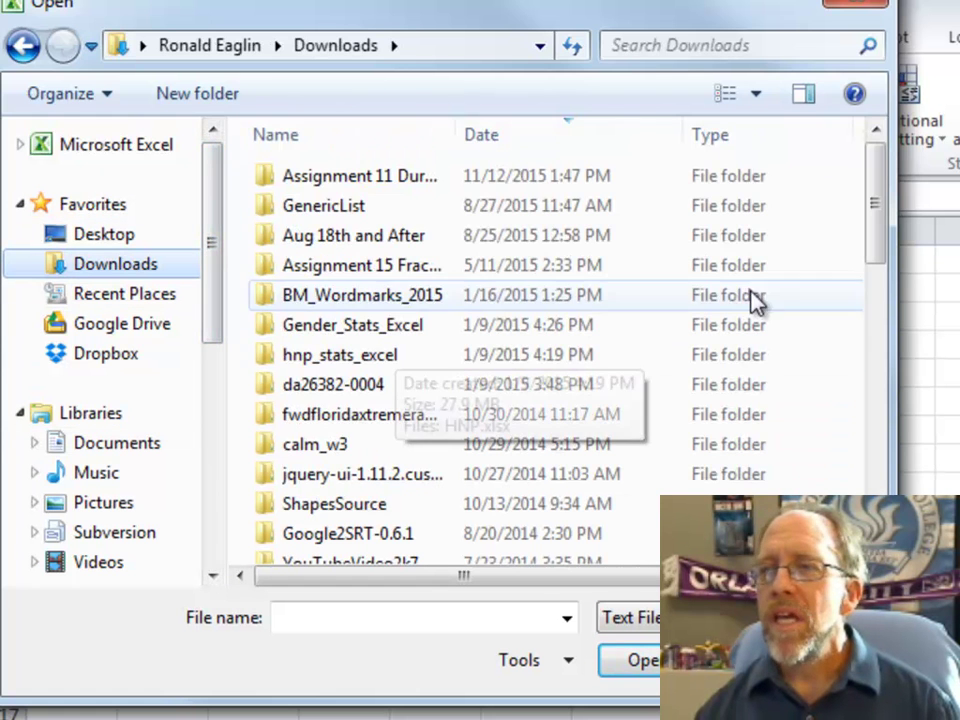
left_click_drag(872, 208, 873, 477)
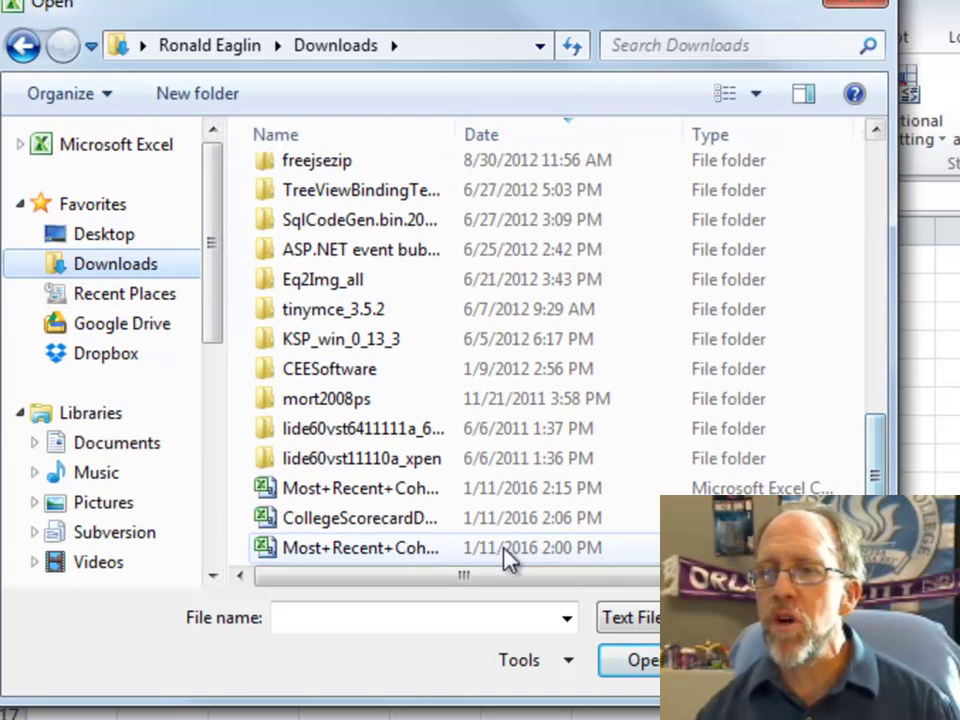
double_click(370, 520)
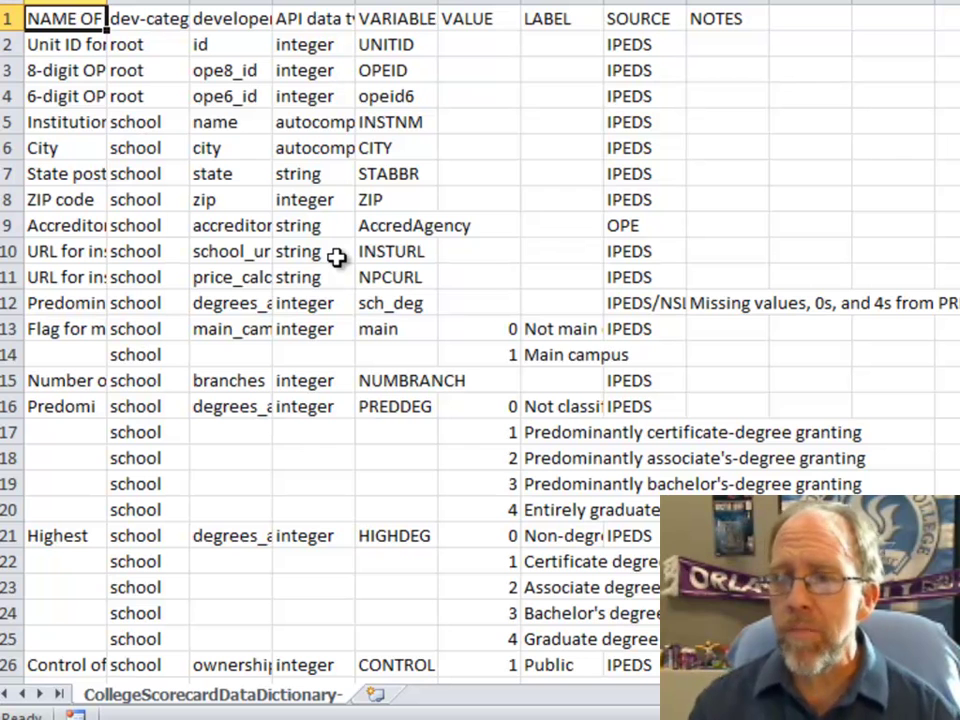
Widen the NAME OF DATA ELEMENT column and the developer-friendly name column so their entries can be read
left_click_drag(80, 5, 302, 17)
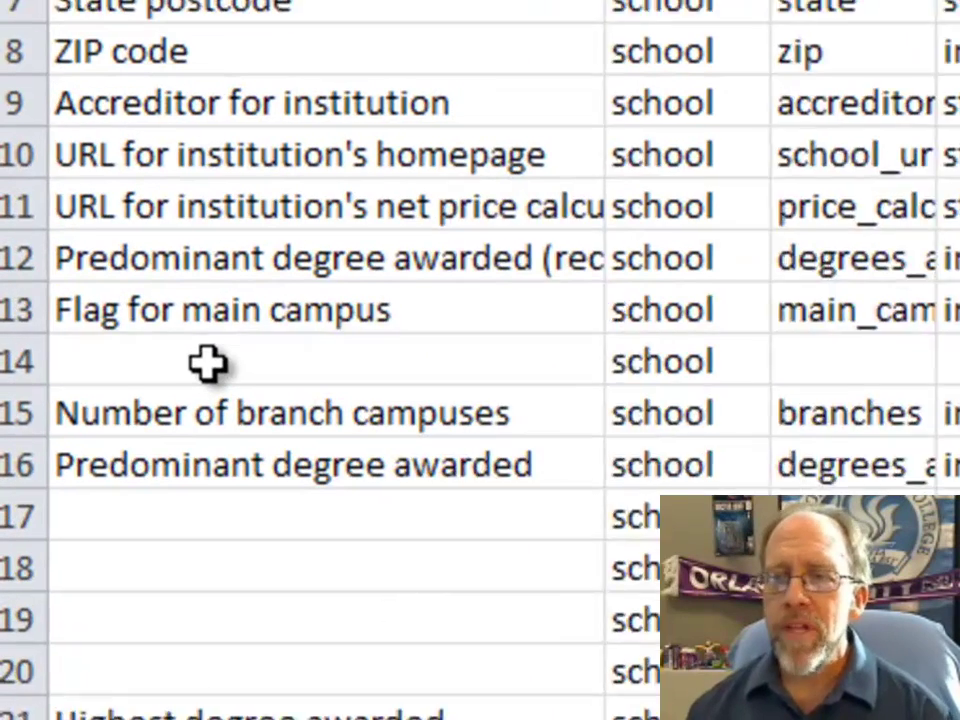
left_click(104, 355)
left_click(258, 307)
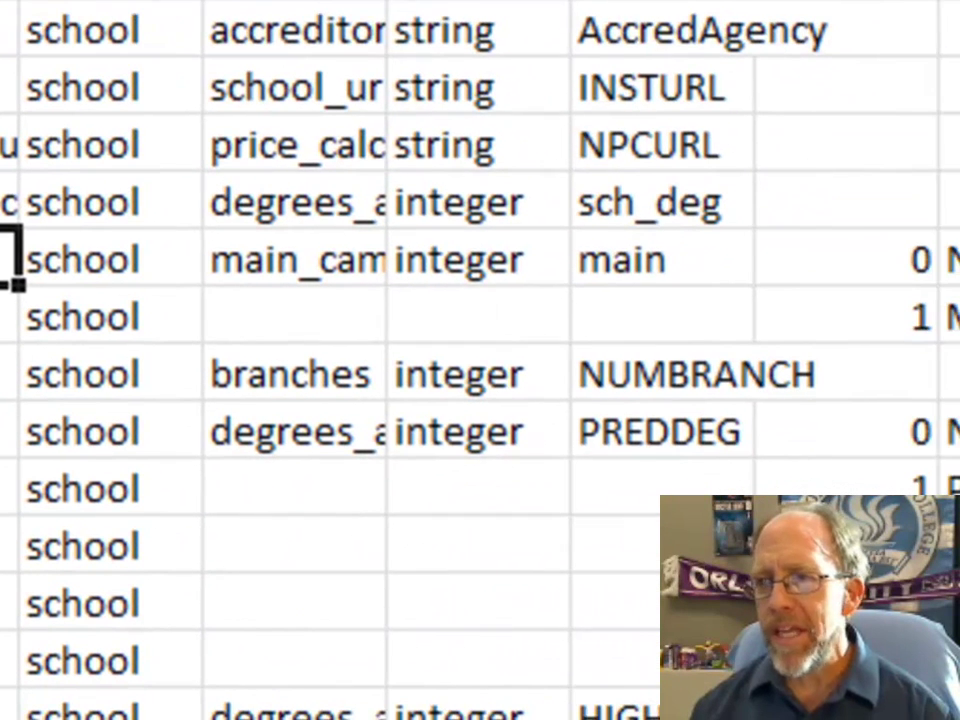
left_click_drag(760, 0, 901, 0)
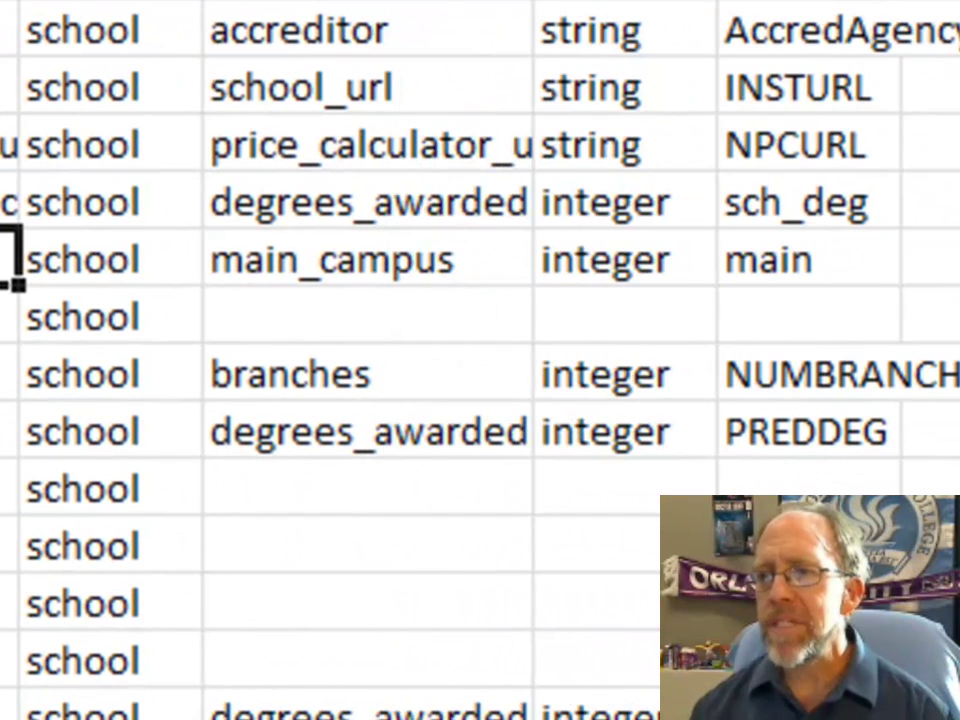
left_click_drag(532, 0, 476, 0)
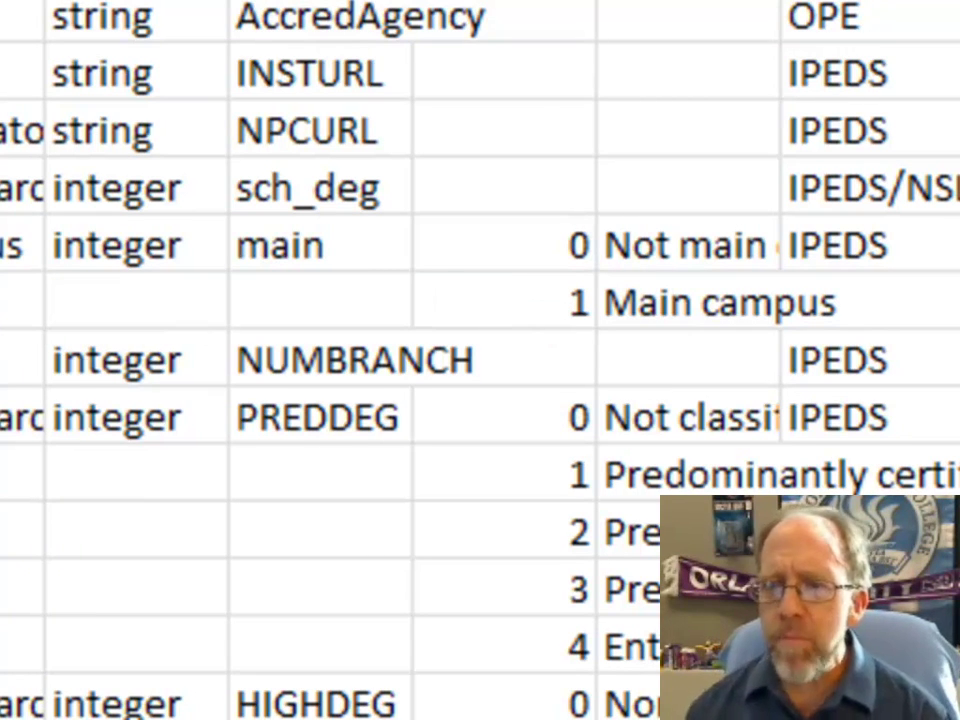
Examine the main campus flag in rows 13 and 14, comparing its blank cells with its coded values and labels
left_click(20, 303)
left_click(137, 313)
left_click(354, 313)
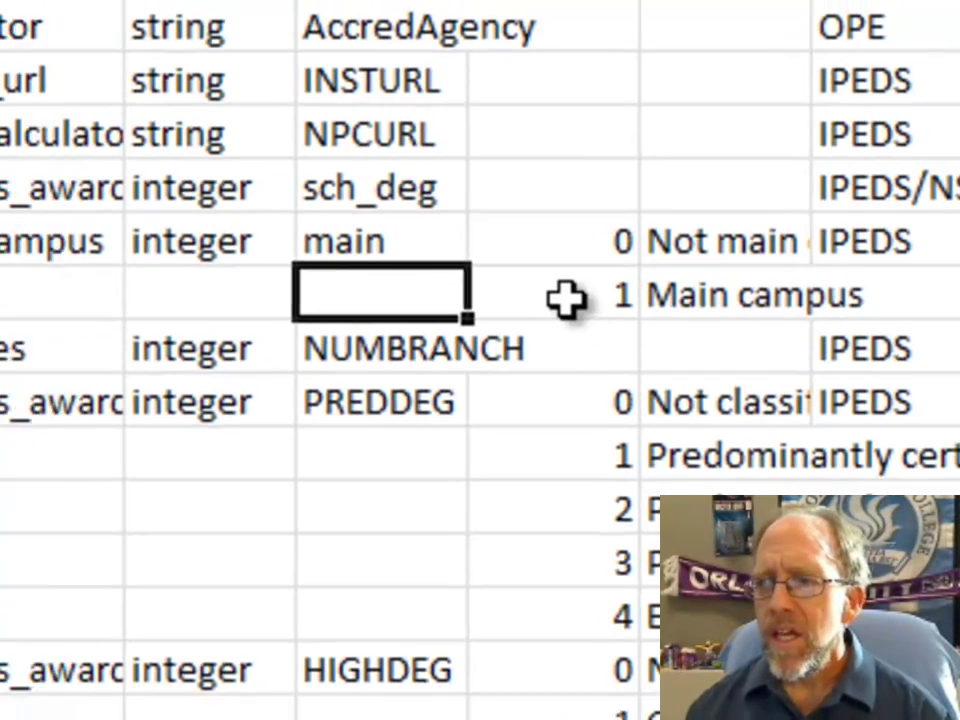
left_click(566, 298)
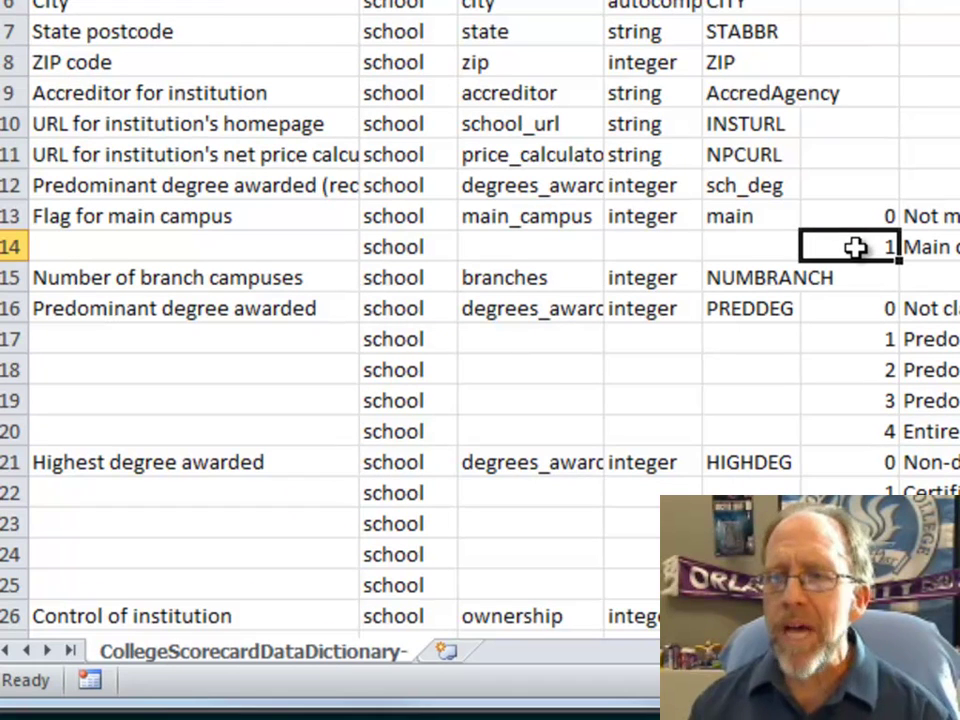
left_click(136, 239)
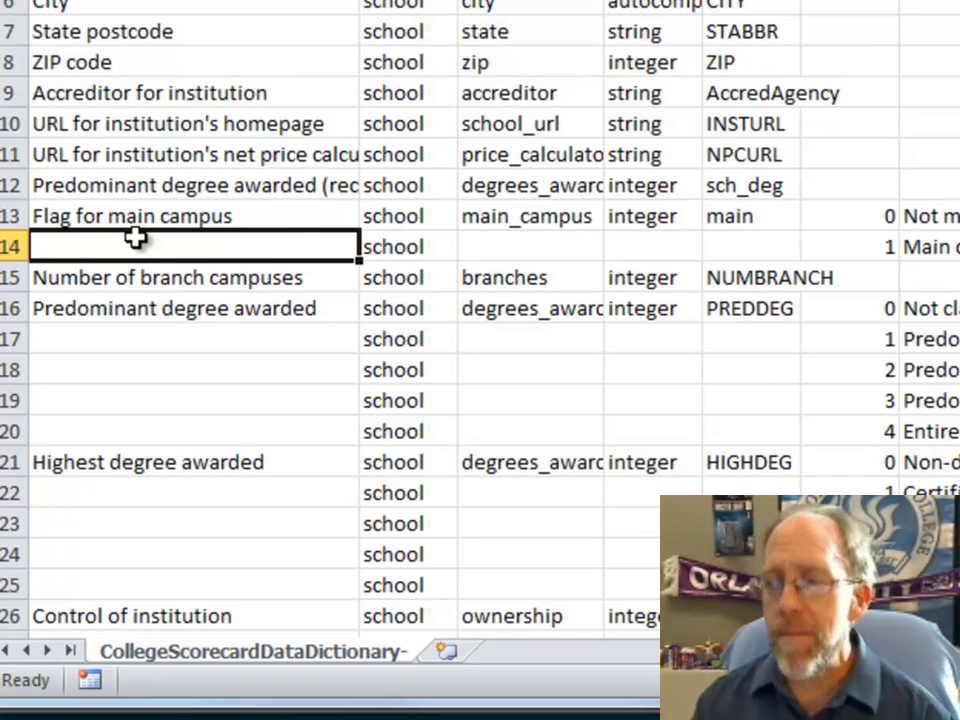
left_click(870, 244)
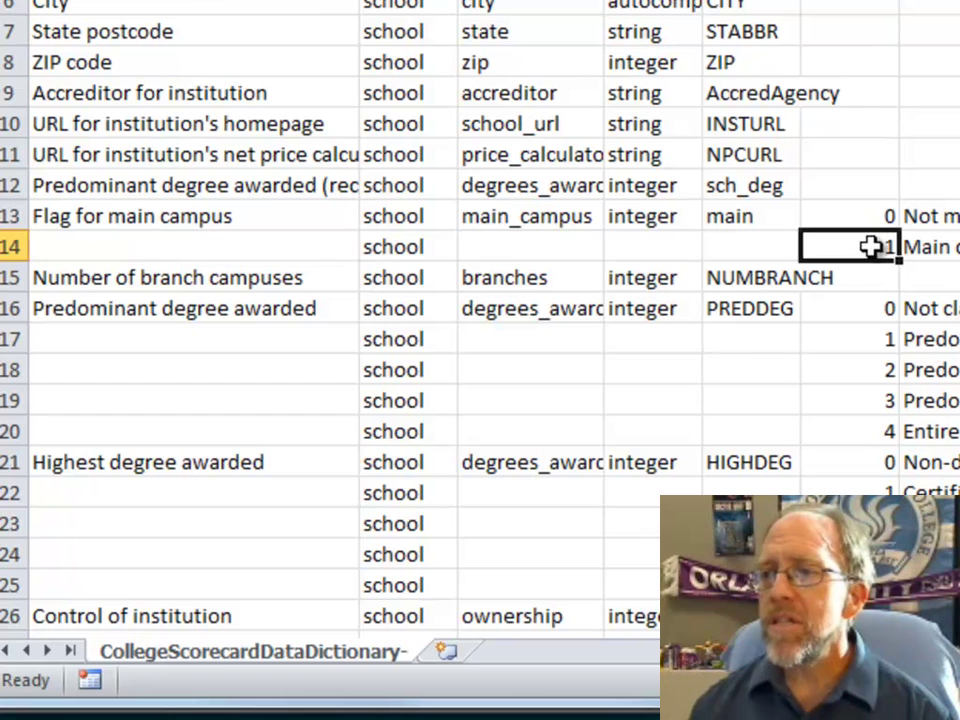
left_click(872, 217)
left_click(872, 243)
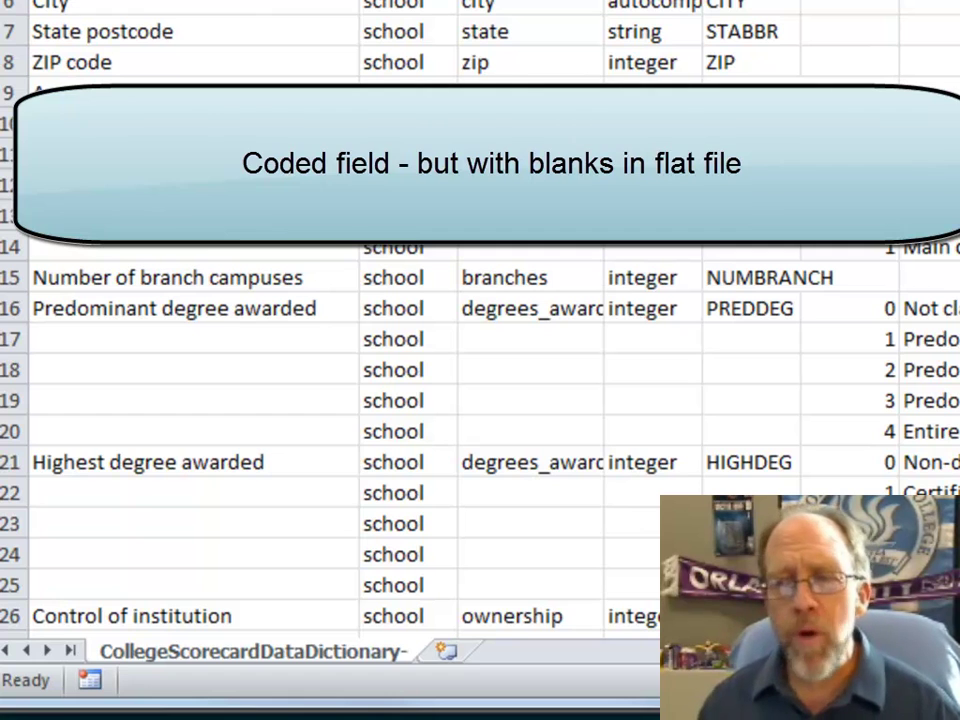
left_click(866, 216)
left_click(855, 246)
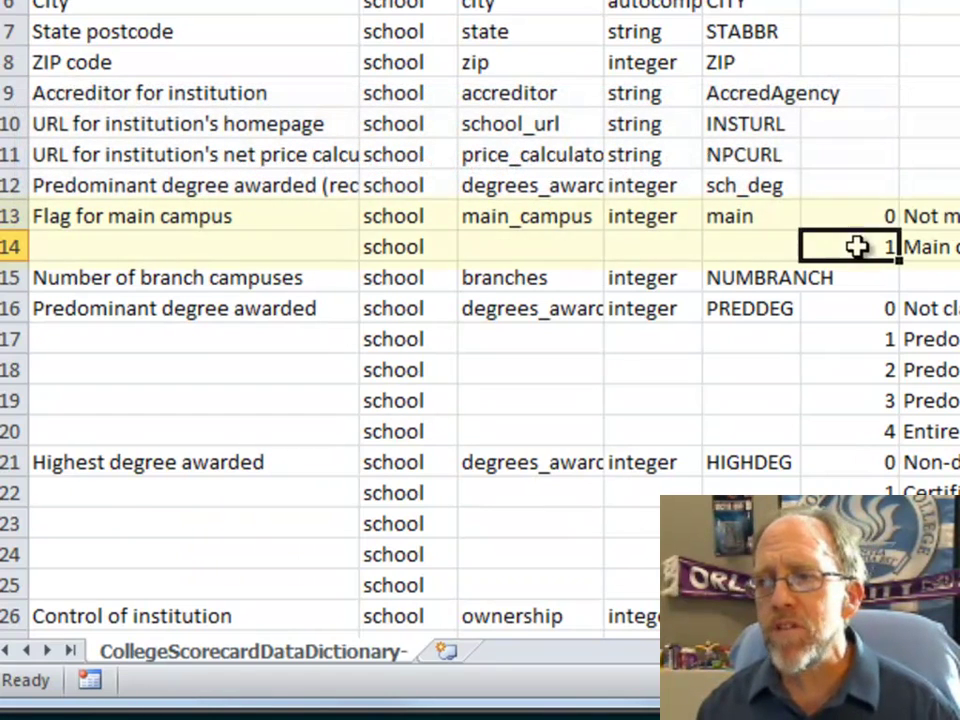
left_click(939, 216)
left_click(934, 247)
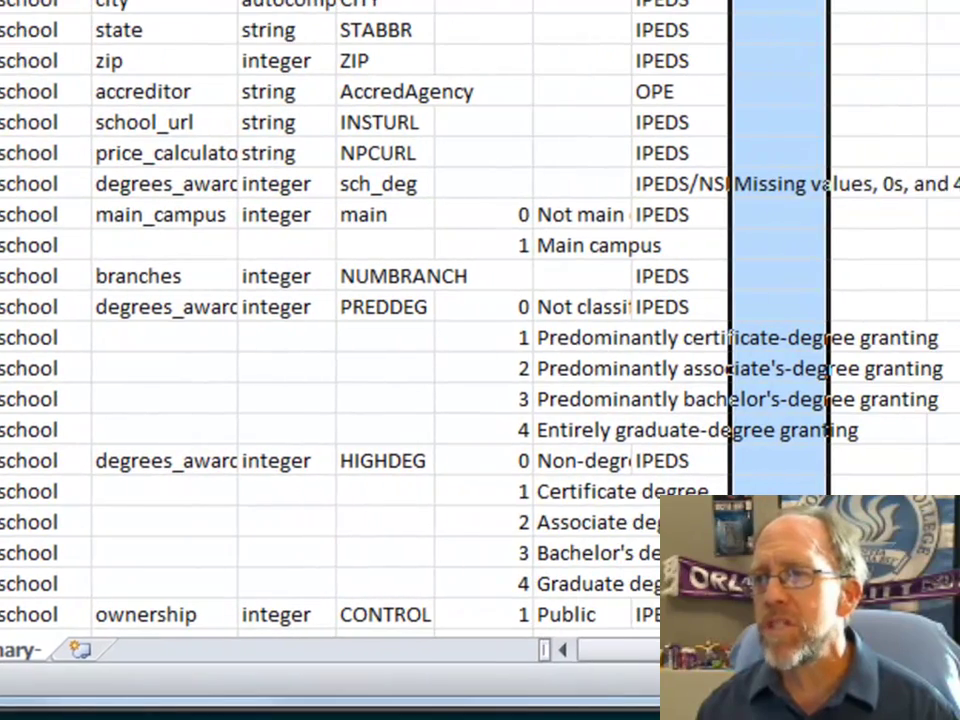
Insert a blank column before the notes column and another directly after the NAME OF DATA ELEMENT column
right_click(780, 2)
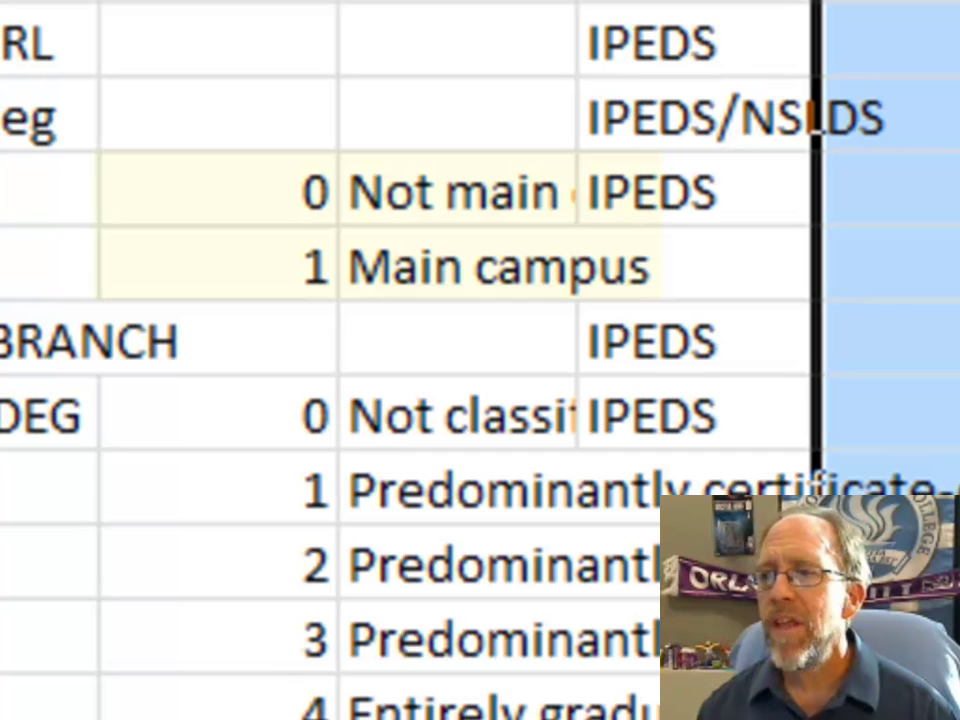
left_click(815, 120)
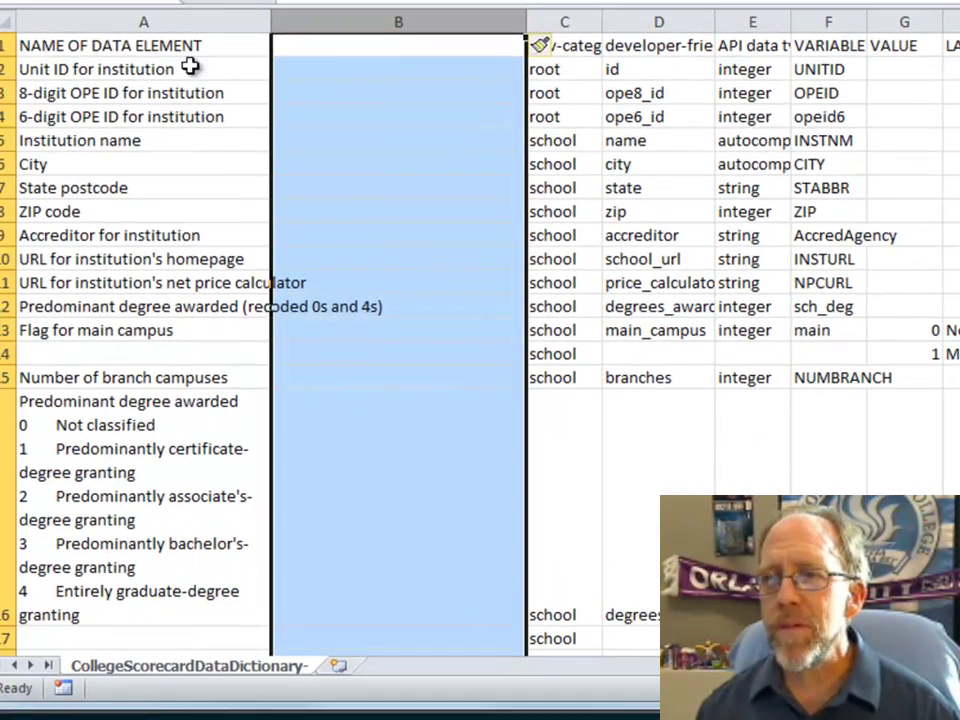
left_click(250, 67)
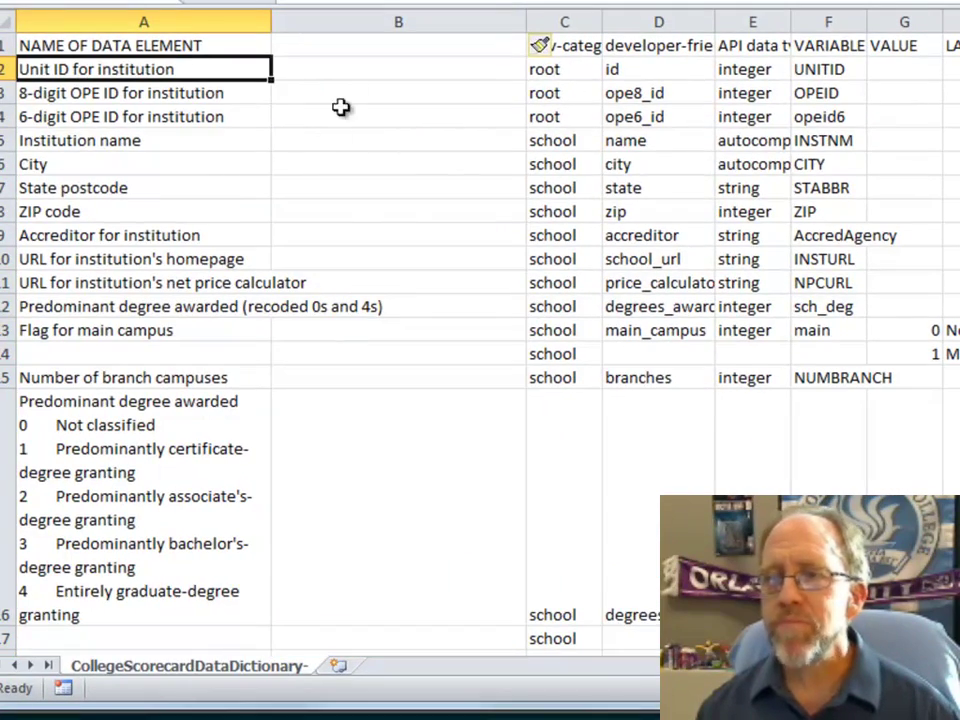
Copy the NAME OF DATA ELEMENT heading from A1 into B1 of the blank column
left_click(280, 45)
left_click(201, 45)
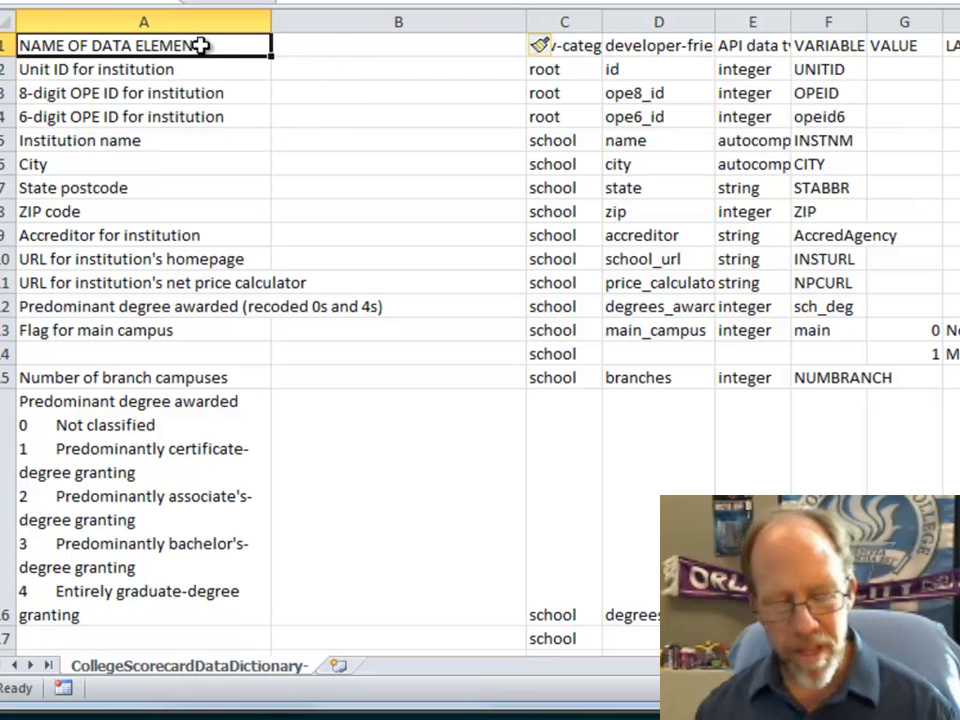
key("ctrl+c")
left_click(328, 45)
key("ctrl+v")
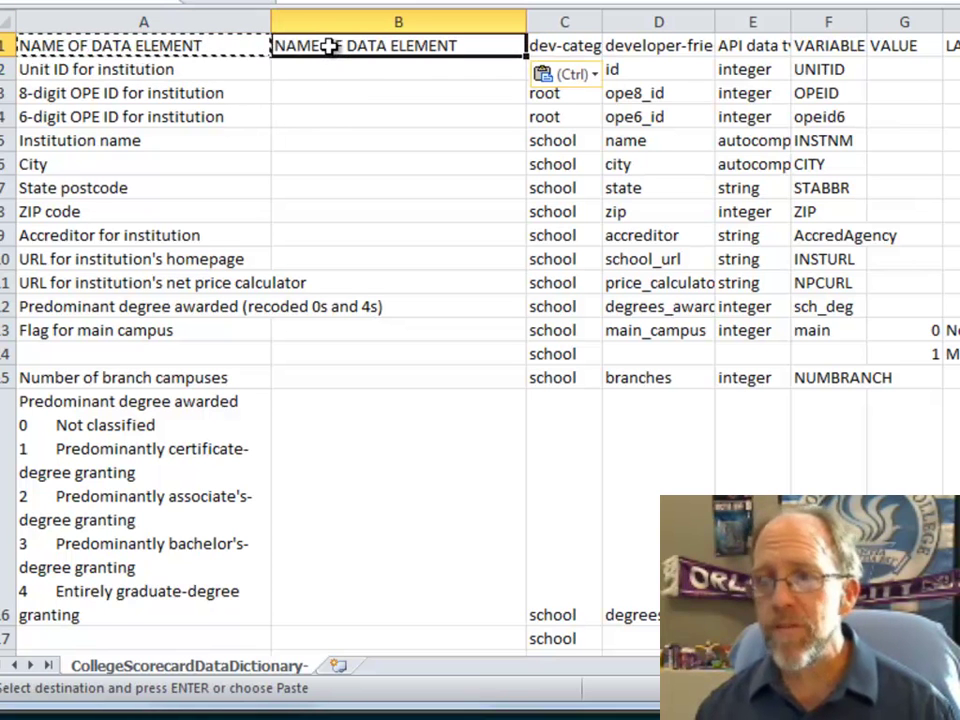
Enter the formula =IF(A2="",A1,A2) in B2 to fall back on the name above when A2 is blank
left_click(328, 69)
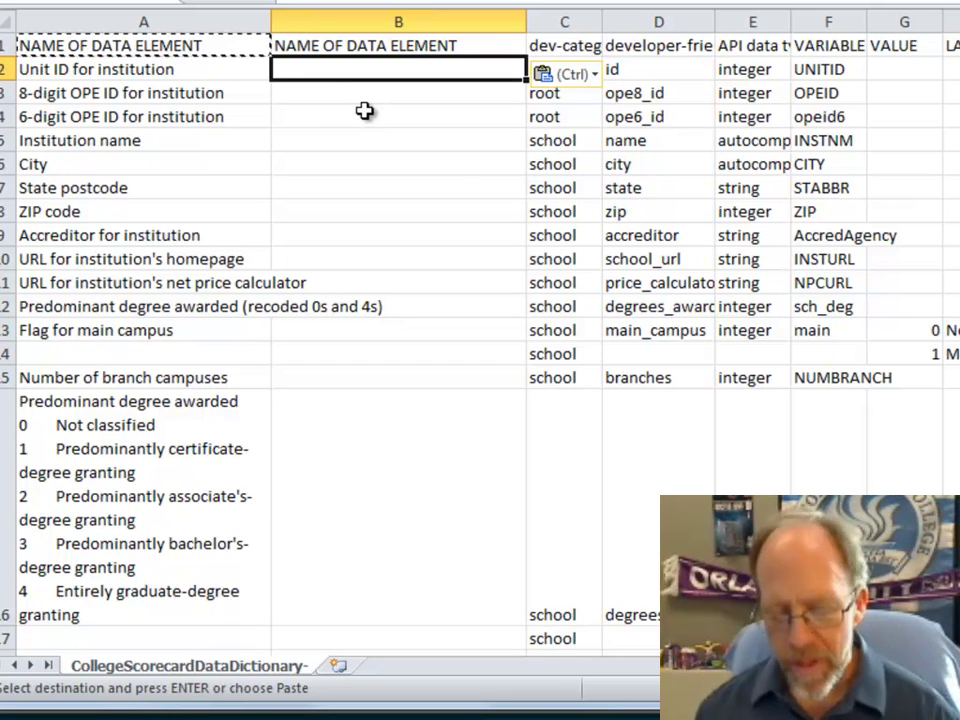
type("=")
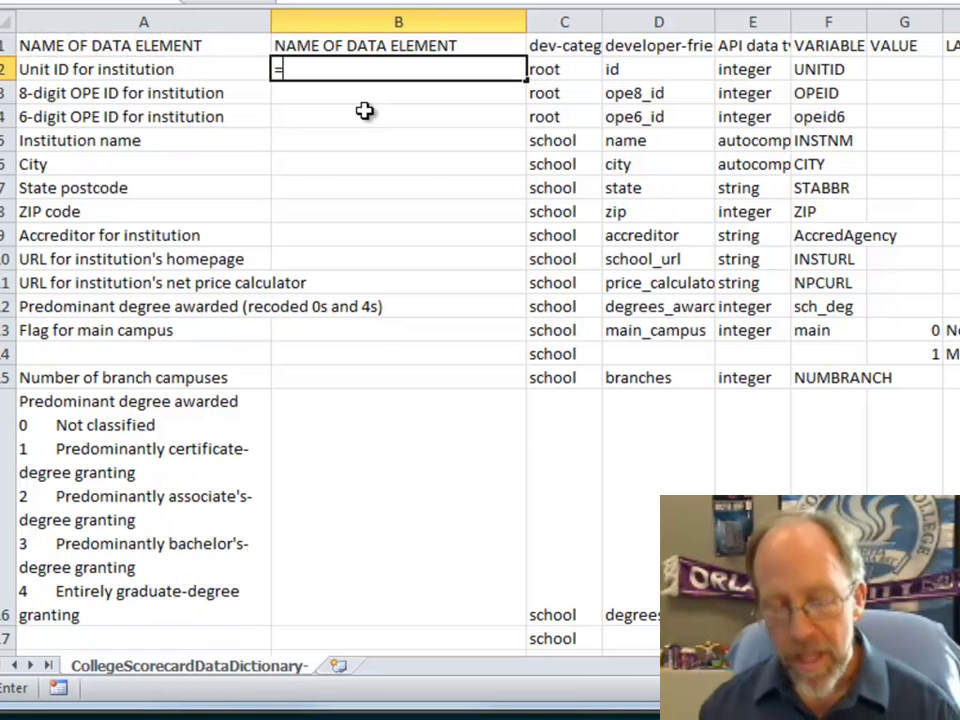
type("if")
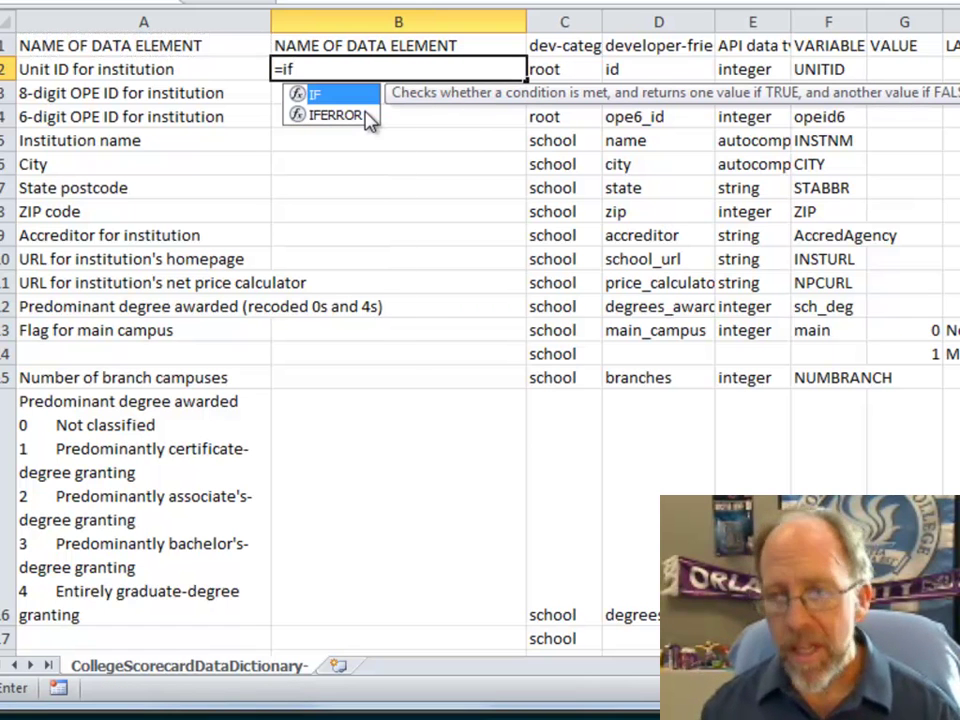
type("(")
key("Left")
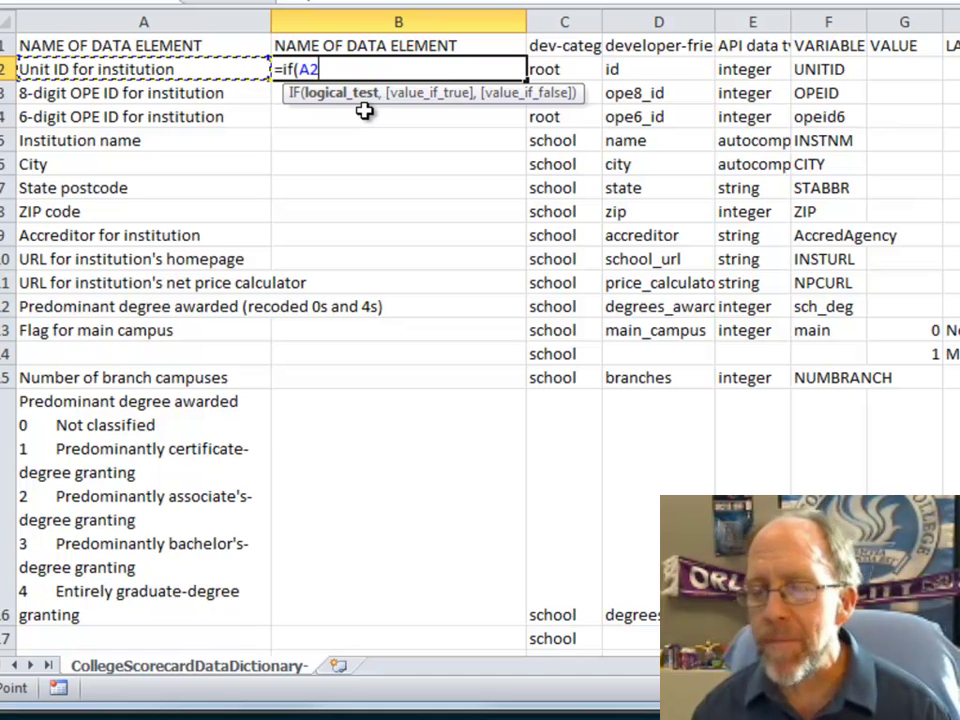
type("=")
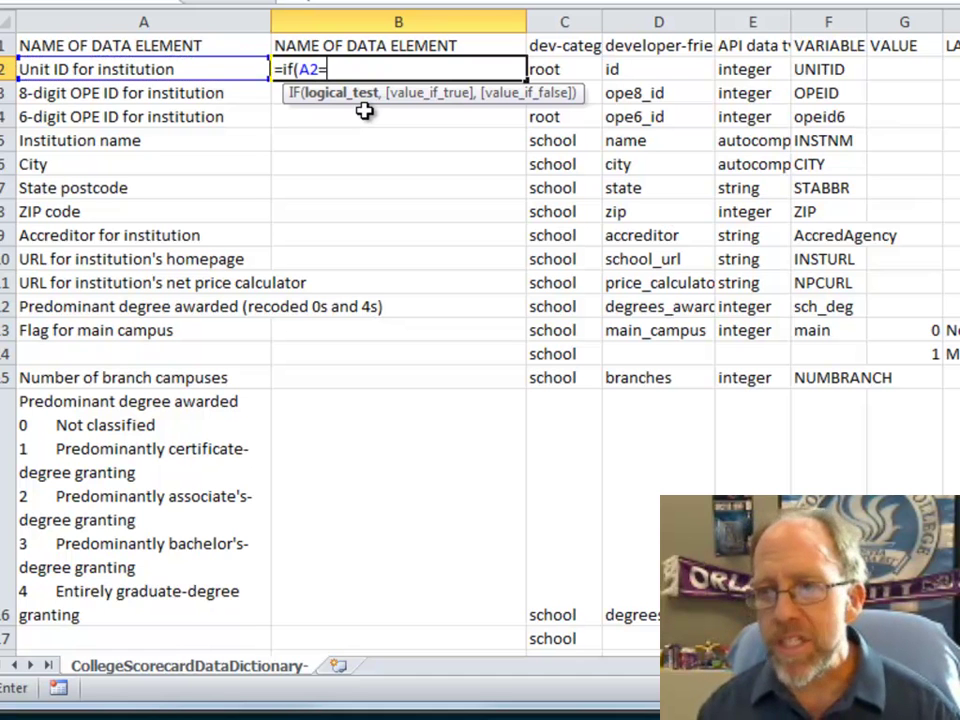
type("\"\"")
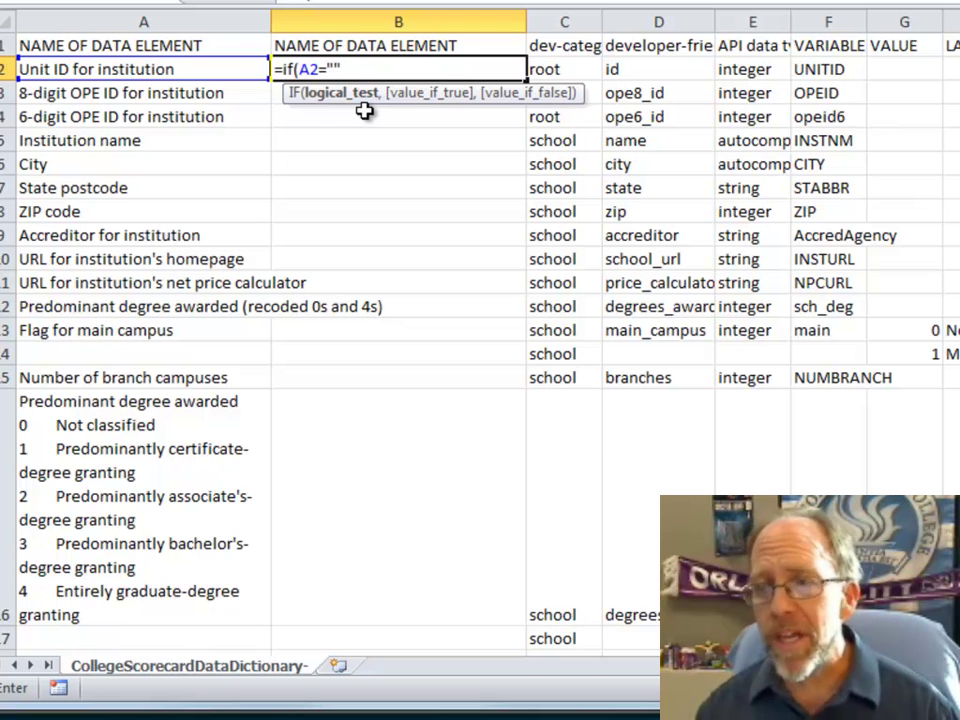
type(",")
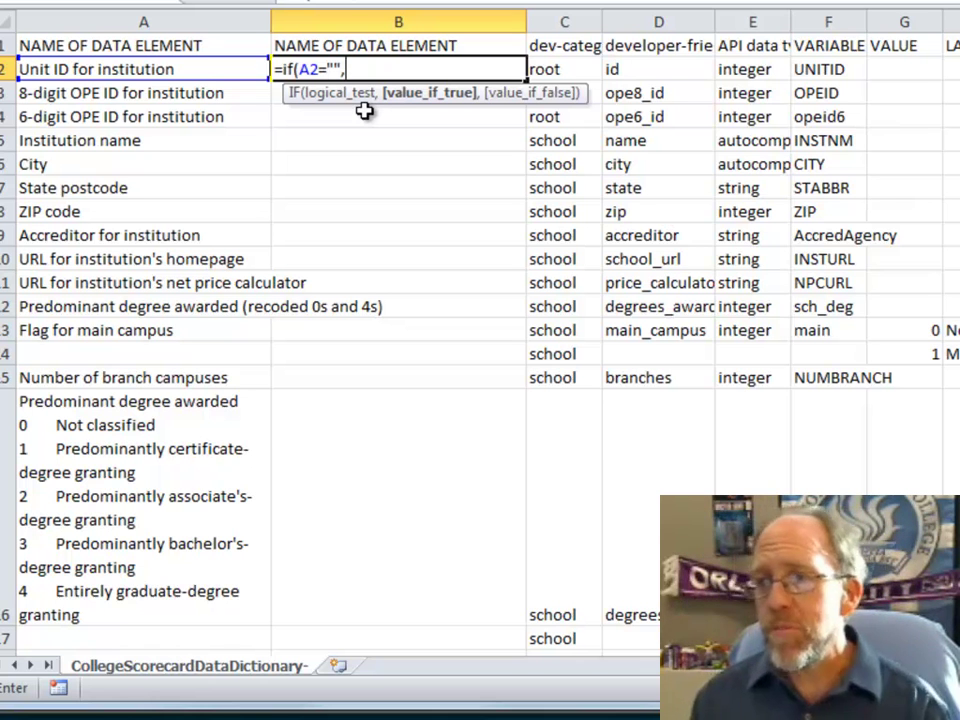
key("Left")
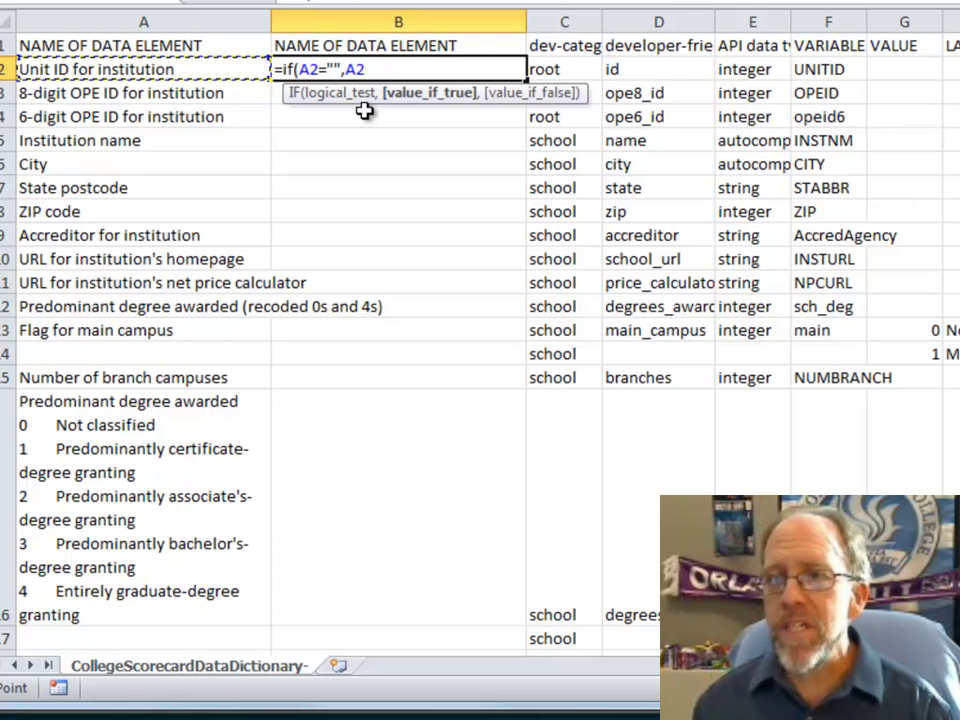
key("Up")
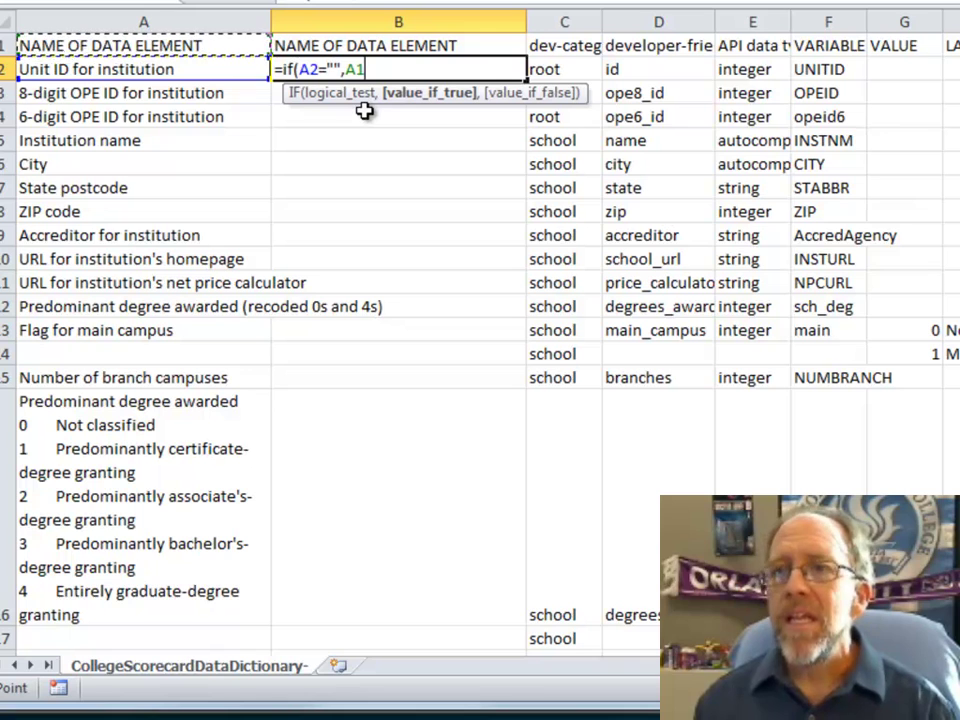
type(",")
type("A2)")
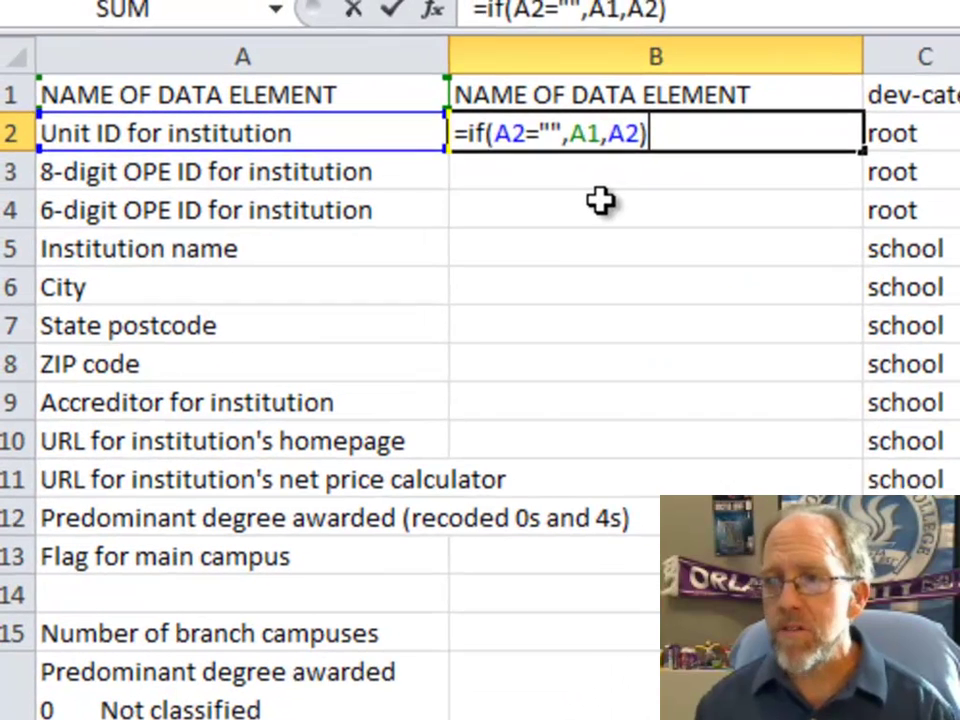
key("Return")
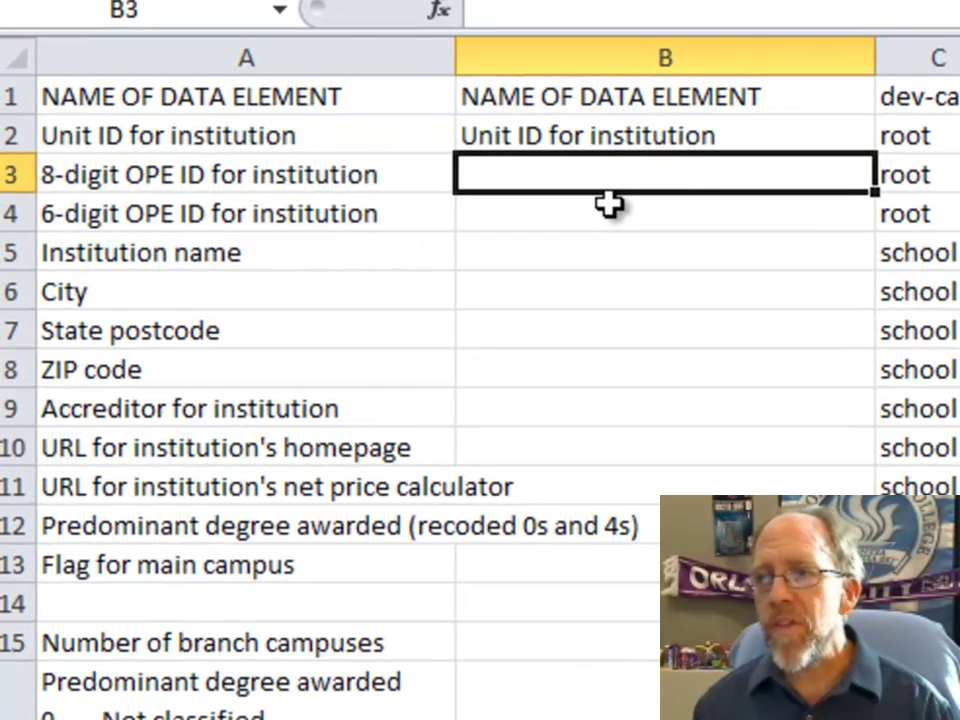
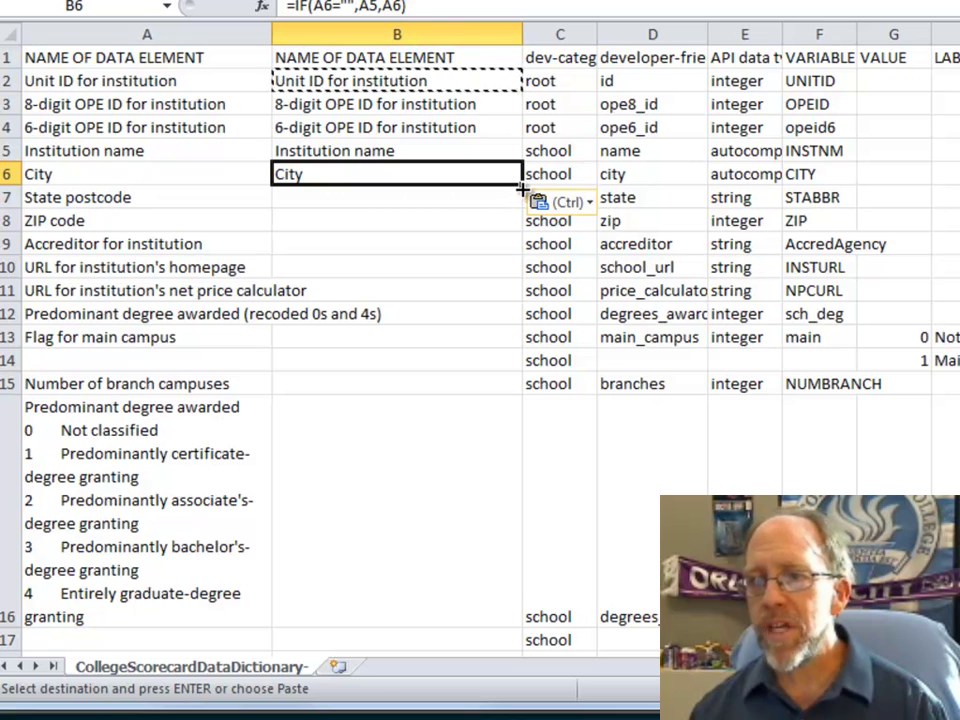
Fill the IF formula from B6 down through B14
left_click_drag(516, 187, 510, 366)
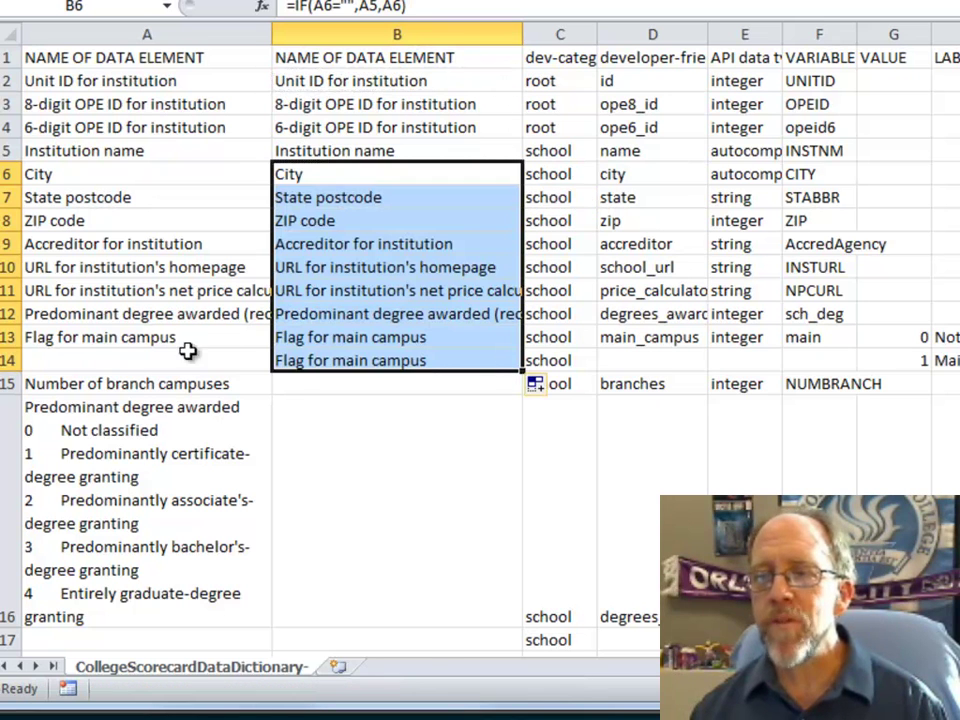
left_click(255, 364)
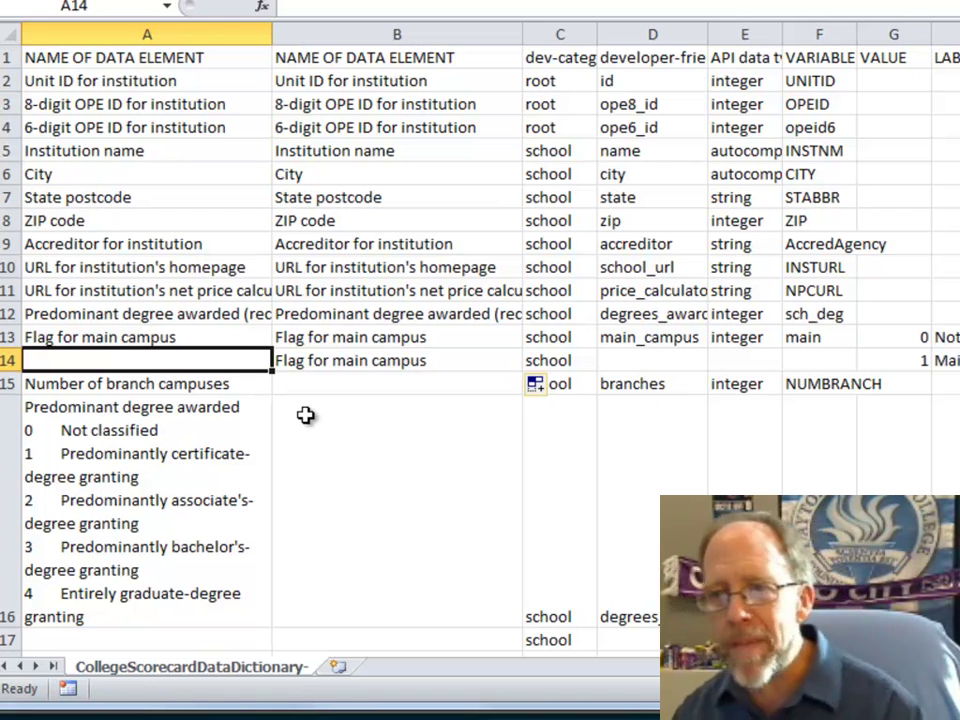
Examine the data element names from row 15 to row 21 for blank cells and for names containing code lists
key("Down")
key("Down")
key("Down")
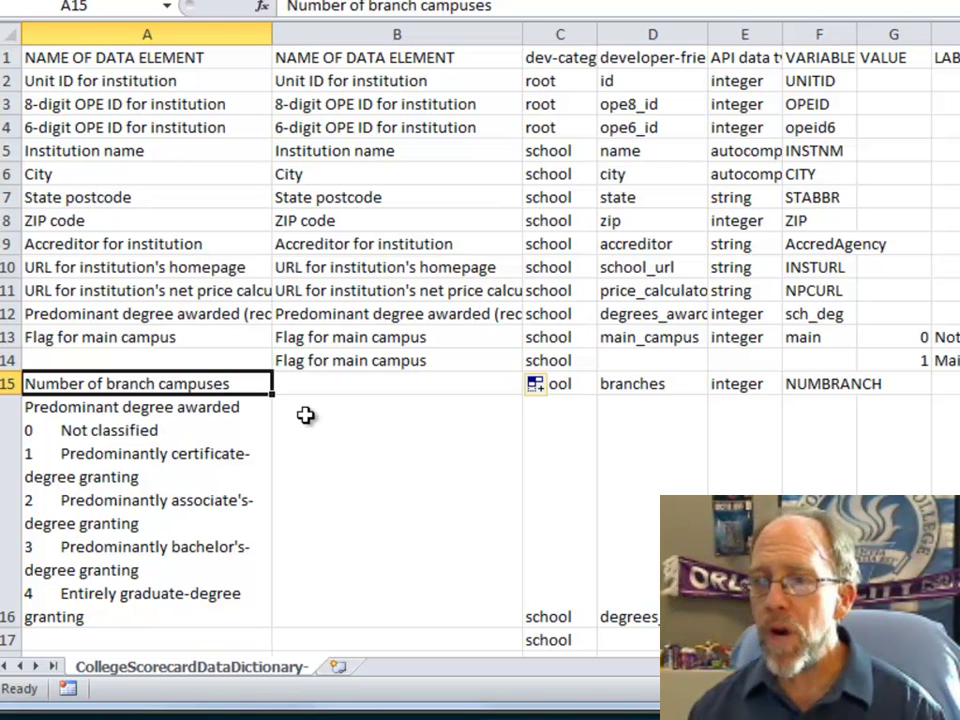
key("Down")
key("Down")
key("Down")
key("Down")
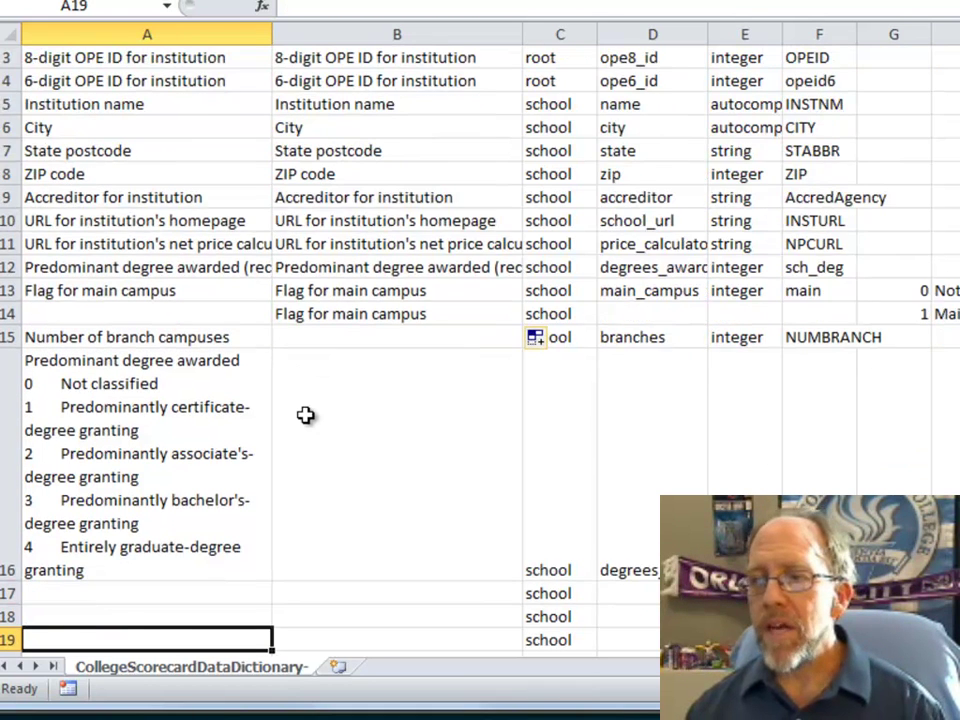
key("Up")
key("Up")
key("Up")
key("Up")
key("Up")
key("Up")
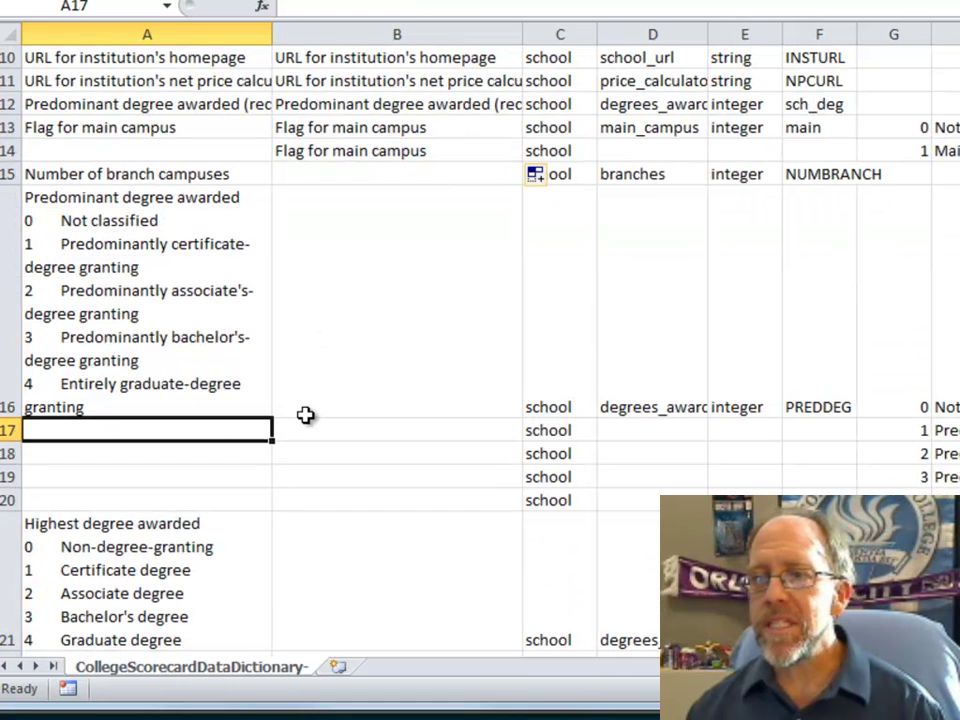
Remove the list of codes 0 to 4 from A16, keeping only Predominant degree awarded
key("Down")
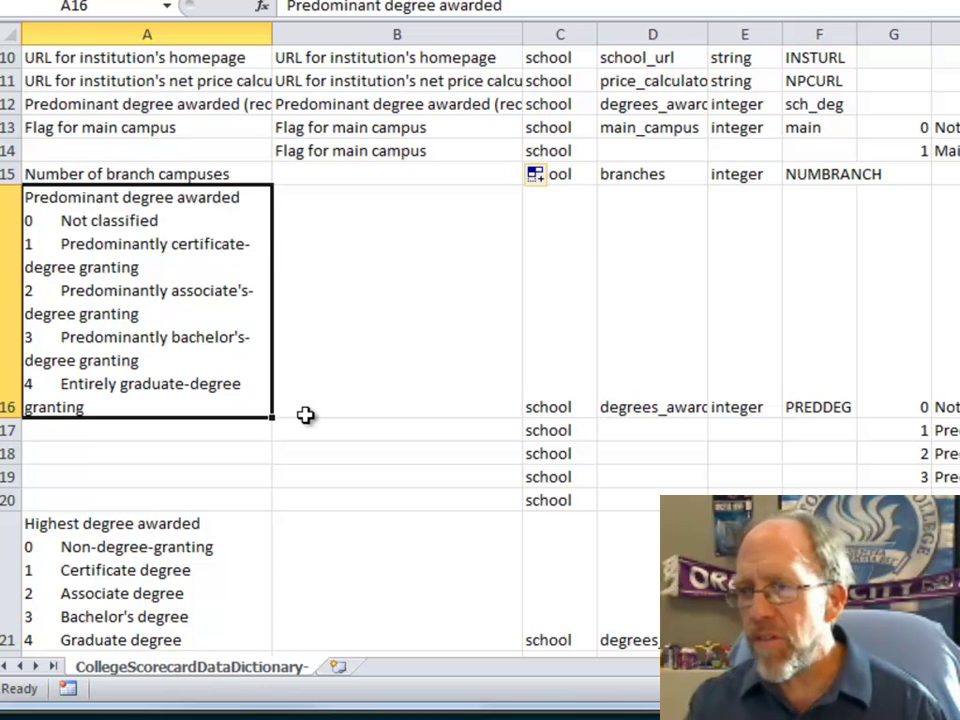
key("F2")
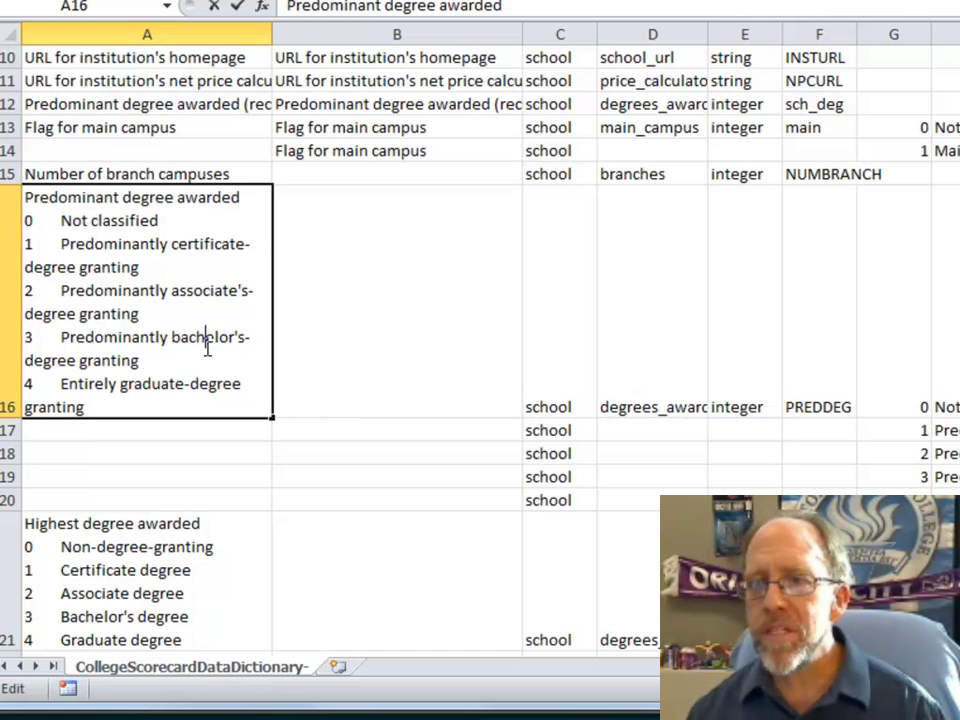
left_click_drag(92, 401, 5, 226)
key("Delete")
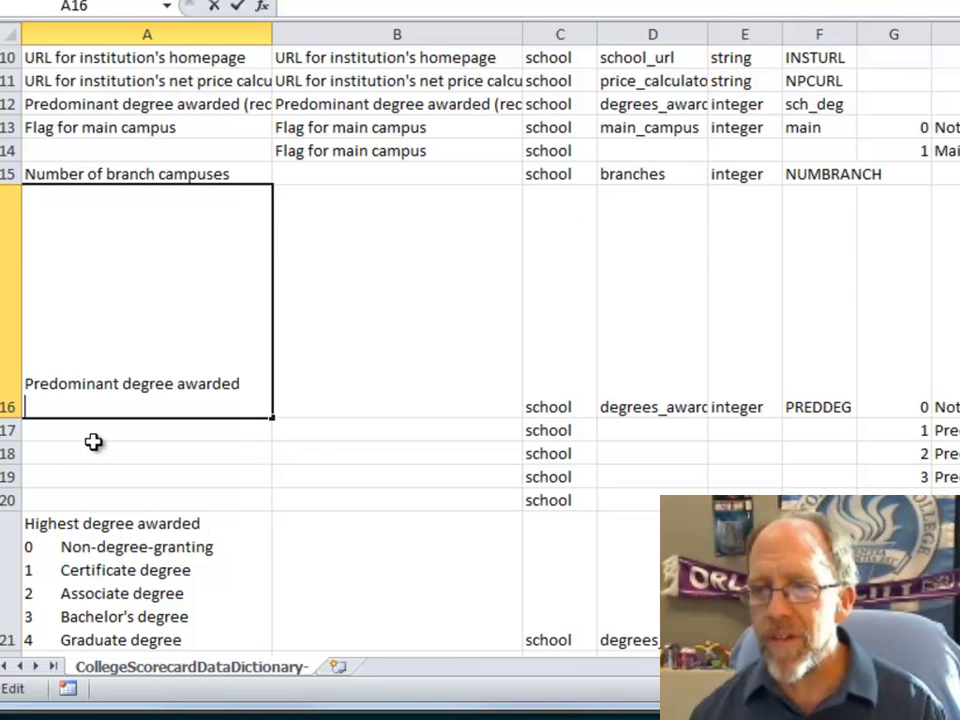
left_click_drag(94, 442, 30, 441)
left_click(79, 317)
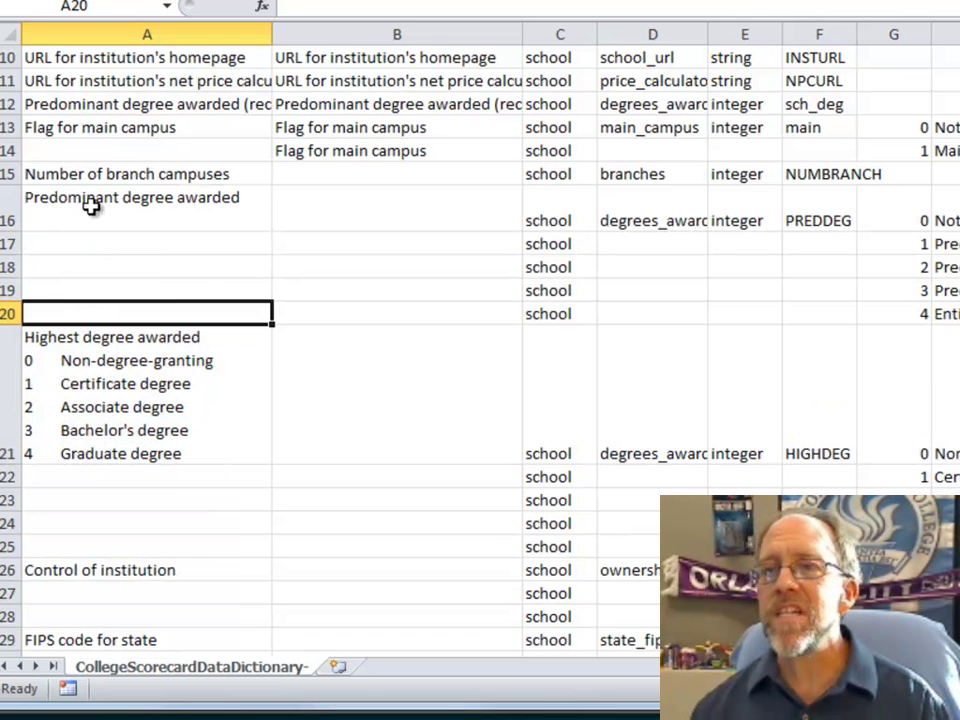
Copy the IF formula from B14 into B15 for the number of branch campuses
left_click(560, 200)
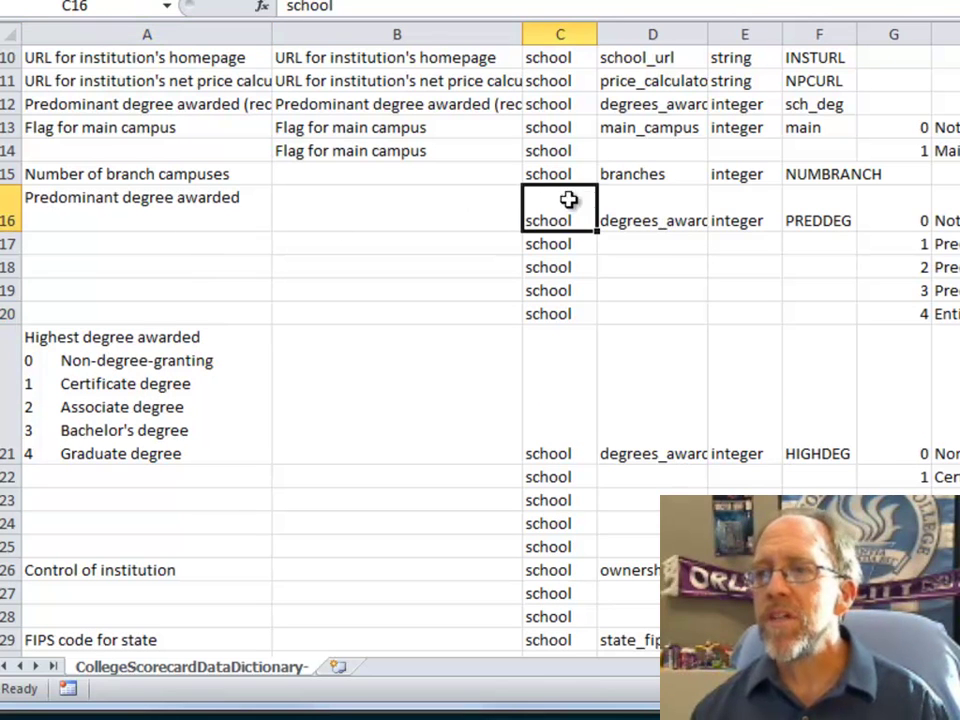
left_click(652, 203)
left_click(304, 201)
left_click(326, 178)
left_click(326, 153)
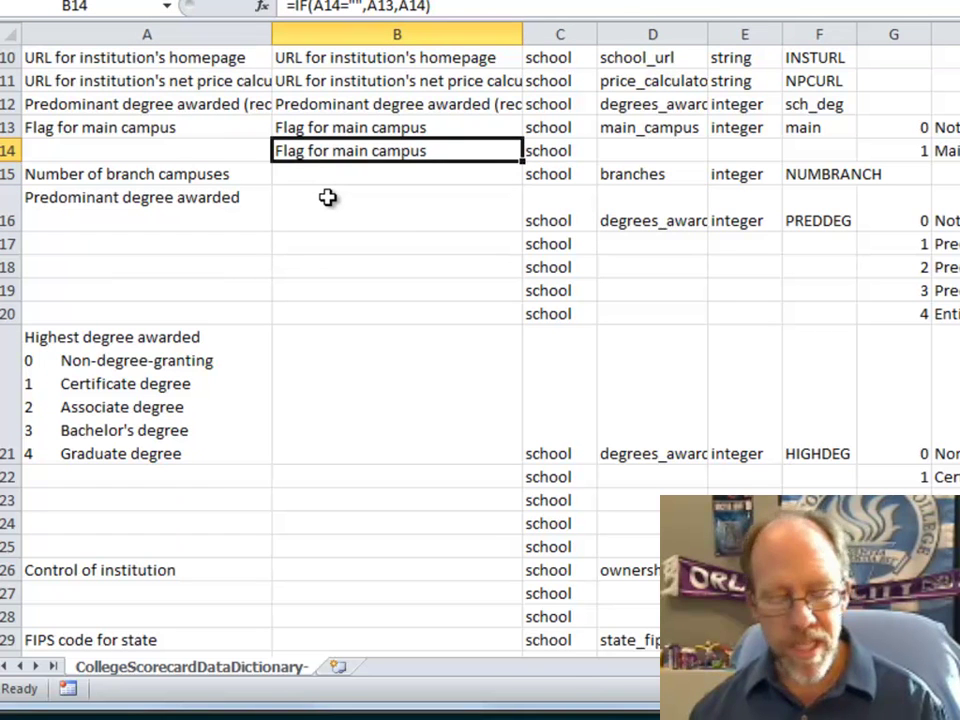
key("ctrl+c")
left_click(316, 179)
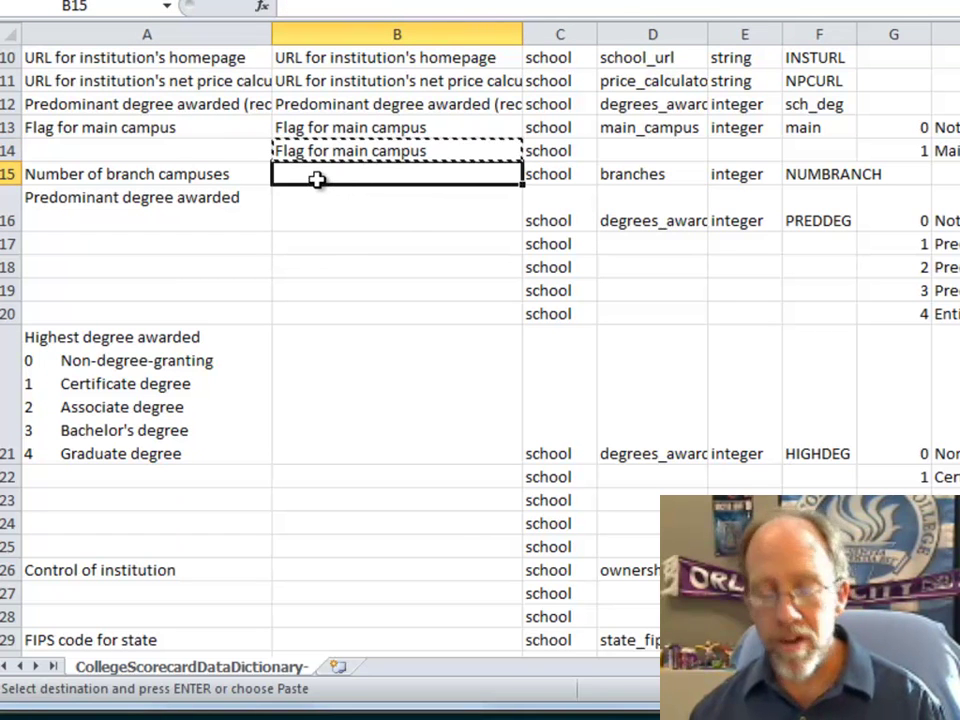
key("ctrl+v")
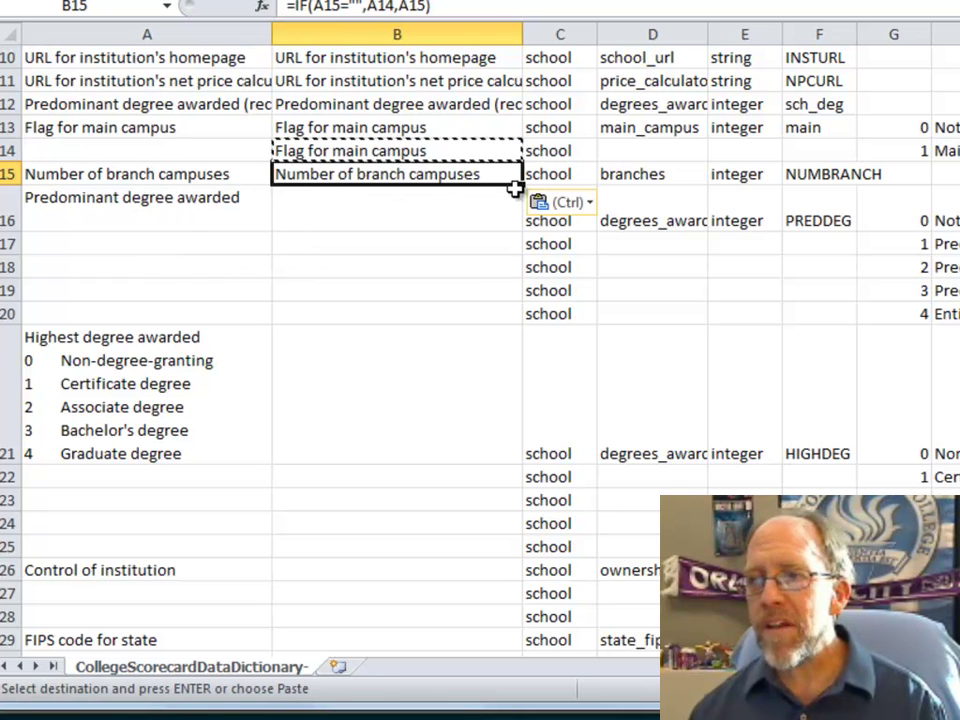
left_click_drag(523, 186, 521, 186)
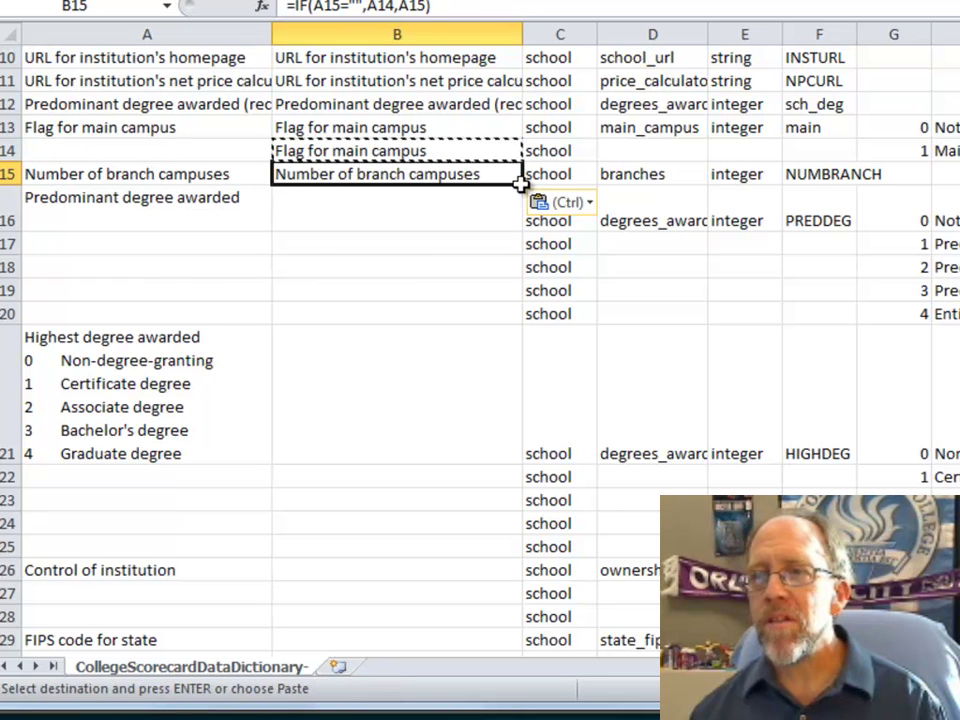
Fill the IF formula from B15 down through B20 to cover the predominant degree rows
left_click(167, 208)
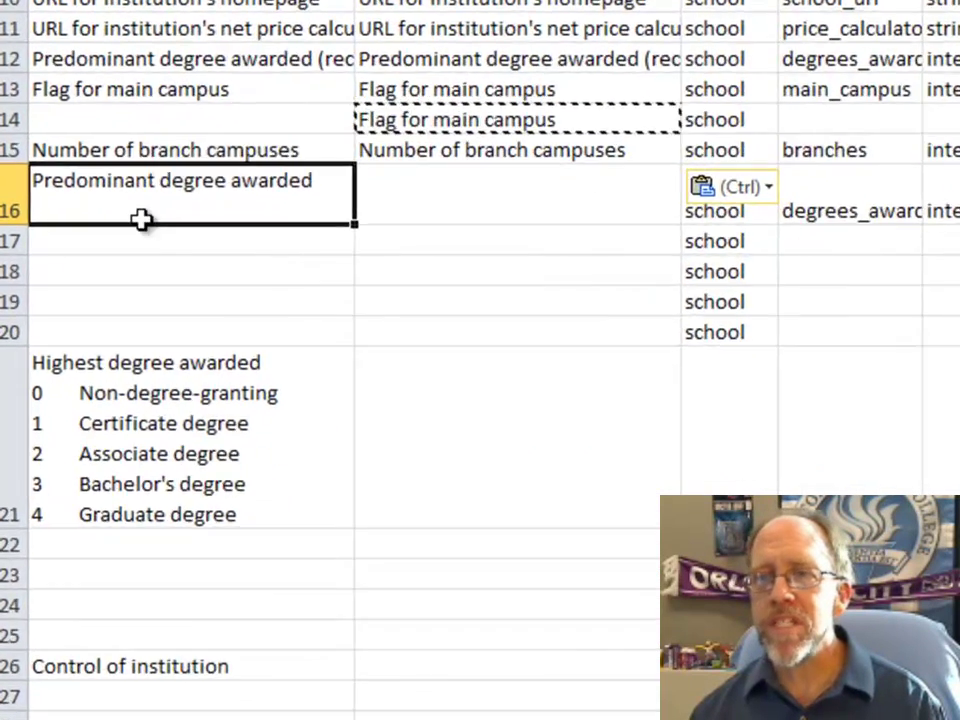
left_click(600, 155)
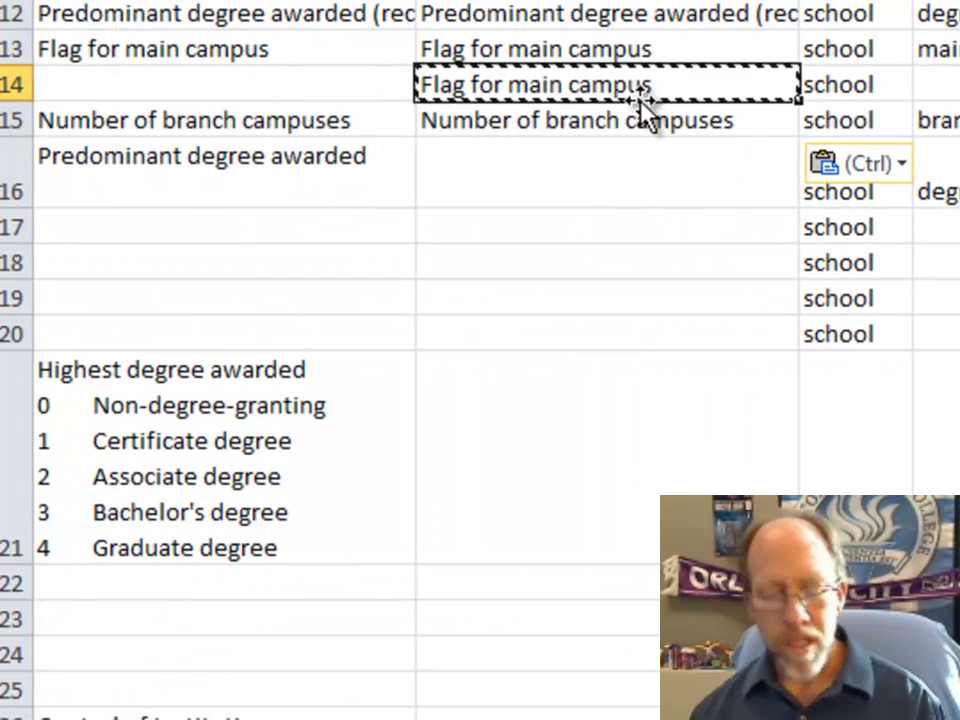
left_click(643, 92)
left_click(748, 120)
left_click_drag(797, 137, 740, 334)
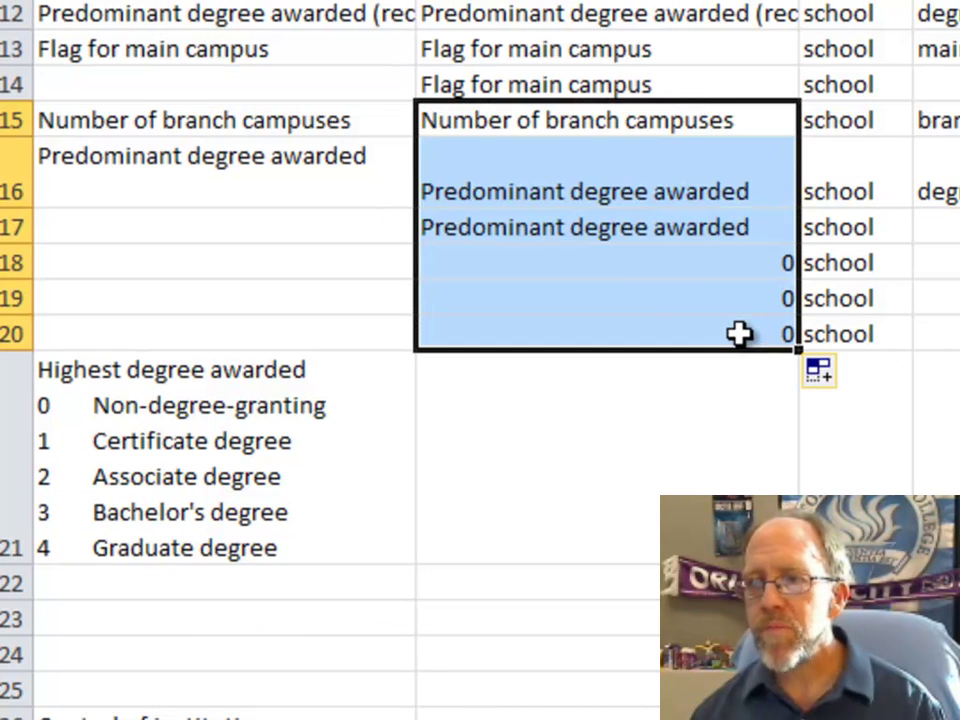
left_click(619, 191)
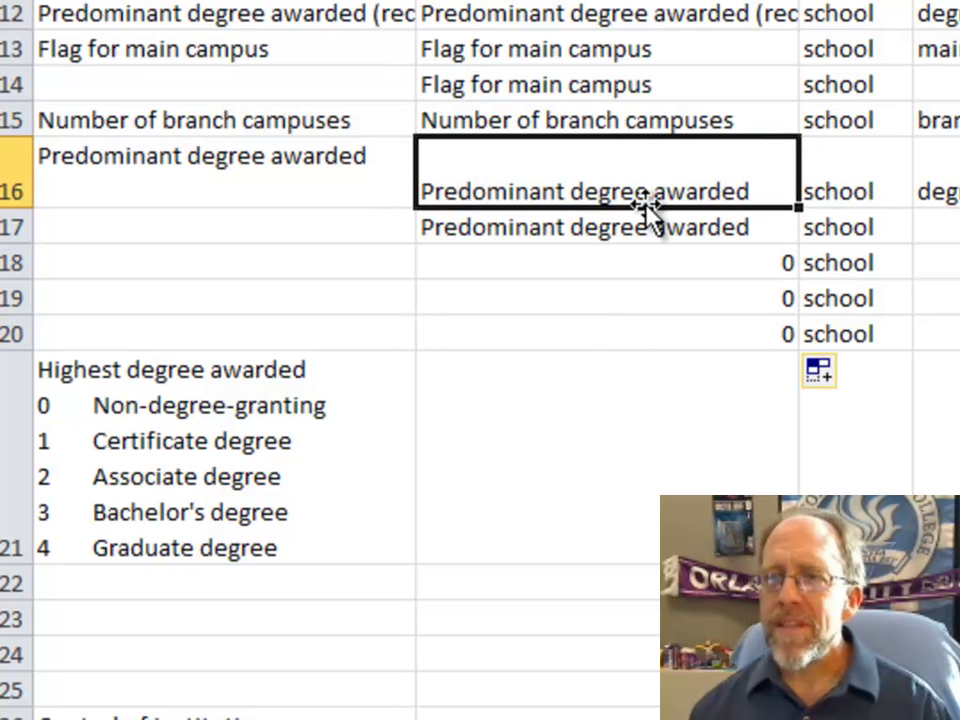
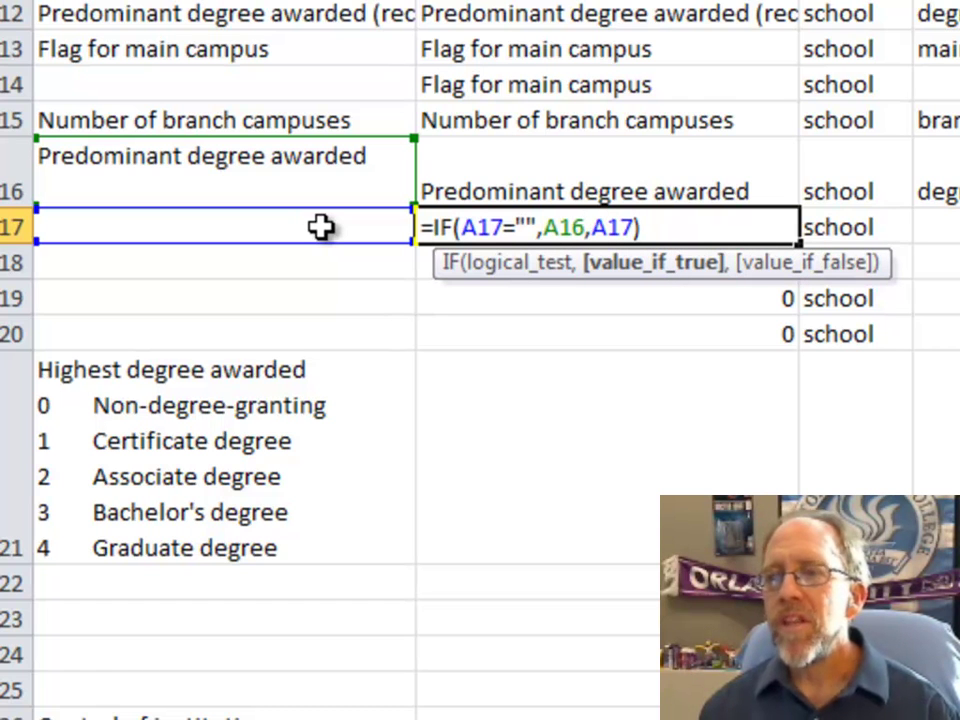
Change the value-if-true reference in B17's IF formula to B16, and view the error-checking options for that cell
key("BackSpace")
type("B")
key("Return")
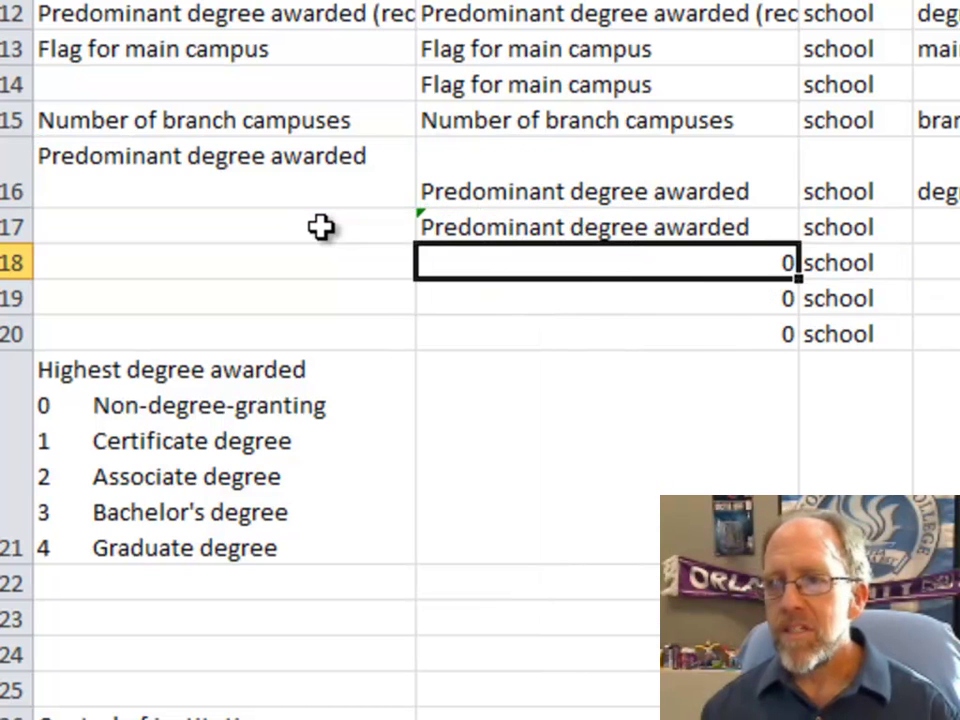
key("Up")
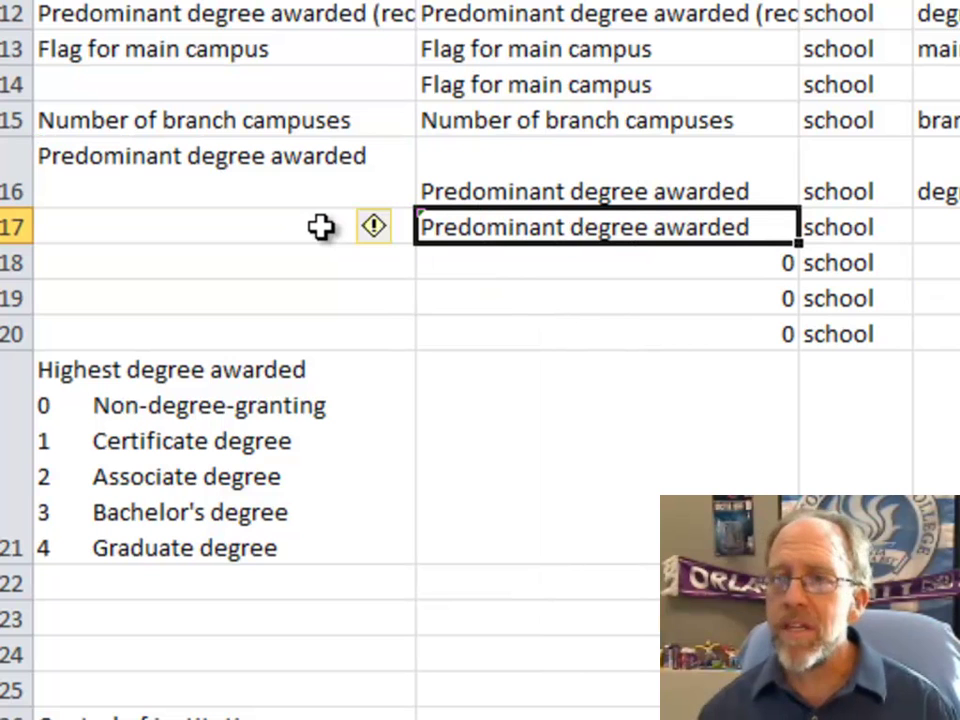
left_click(378, 241)
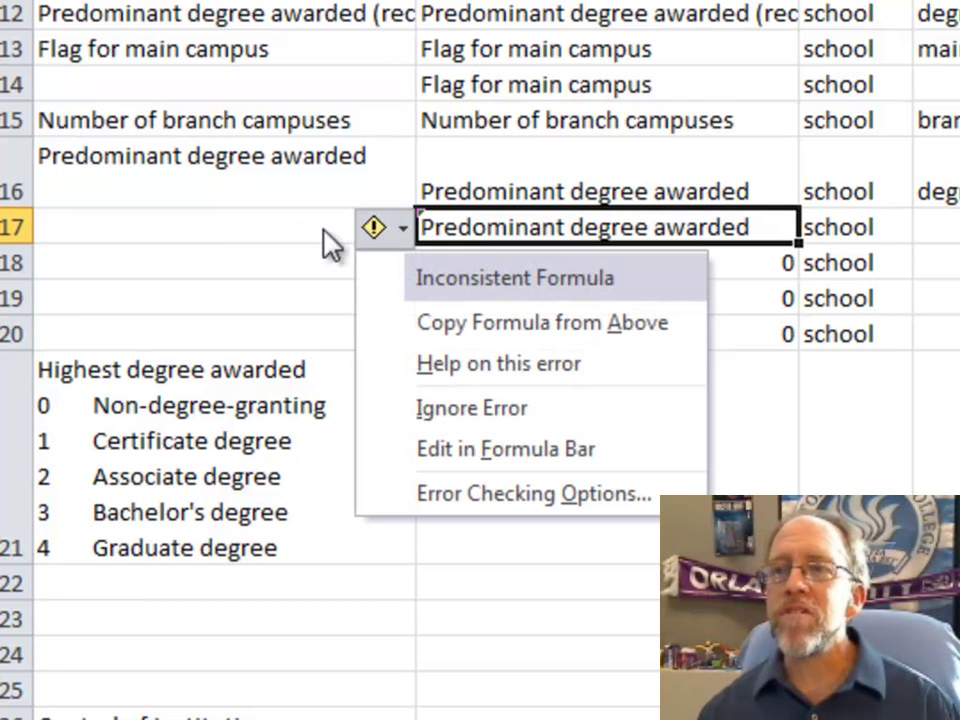
left_click(336, 223)
Fill the corrected formula from B17 down through B20
left_click(620, 238)
left_click_drag(797, 247, 795, 345)
left_click(611, 379)
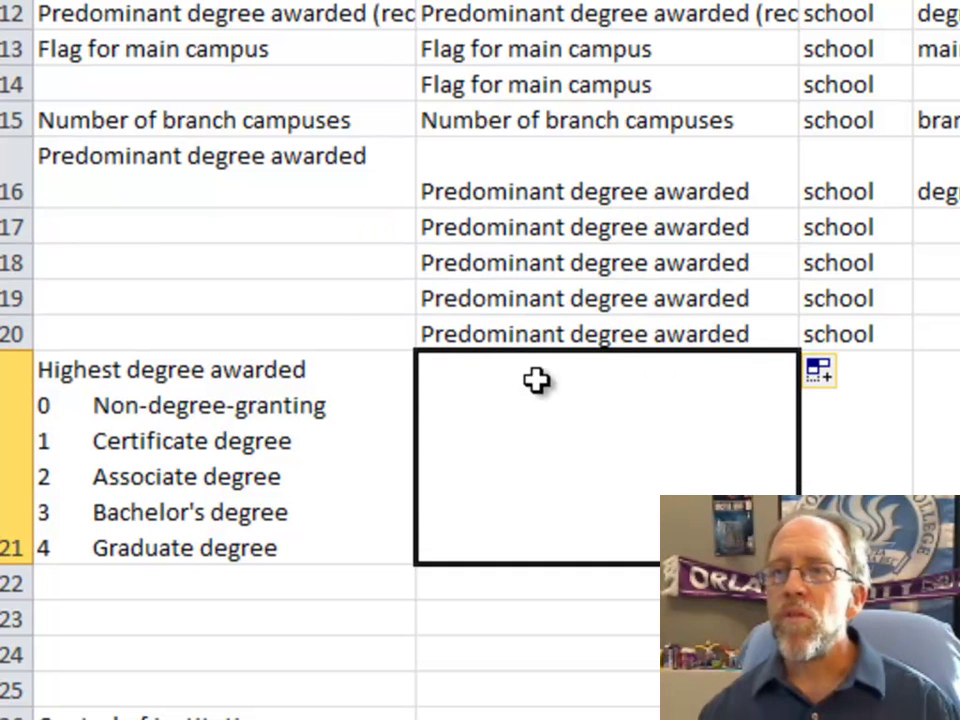
Trim A21 to "Highest degree awarded" by removing the code list from Non-degree-granting to Graduate degree
left_click(390, 259)
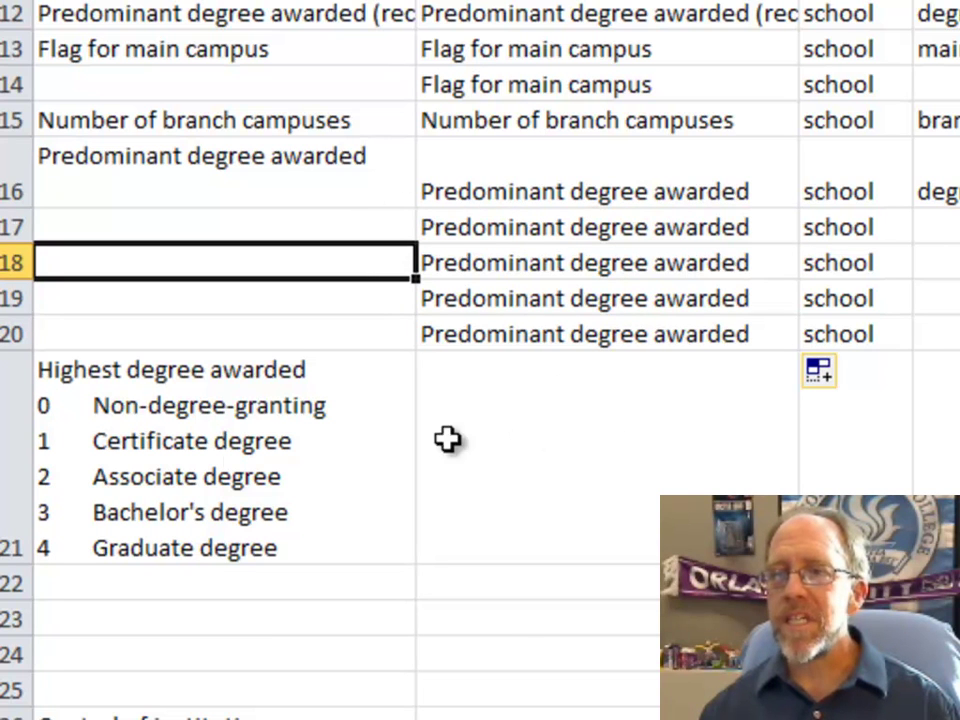
left_click(188, 440)
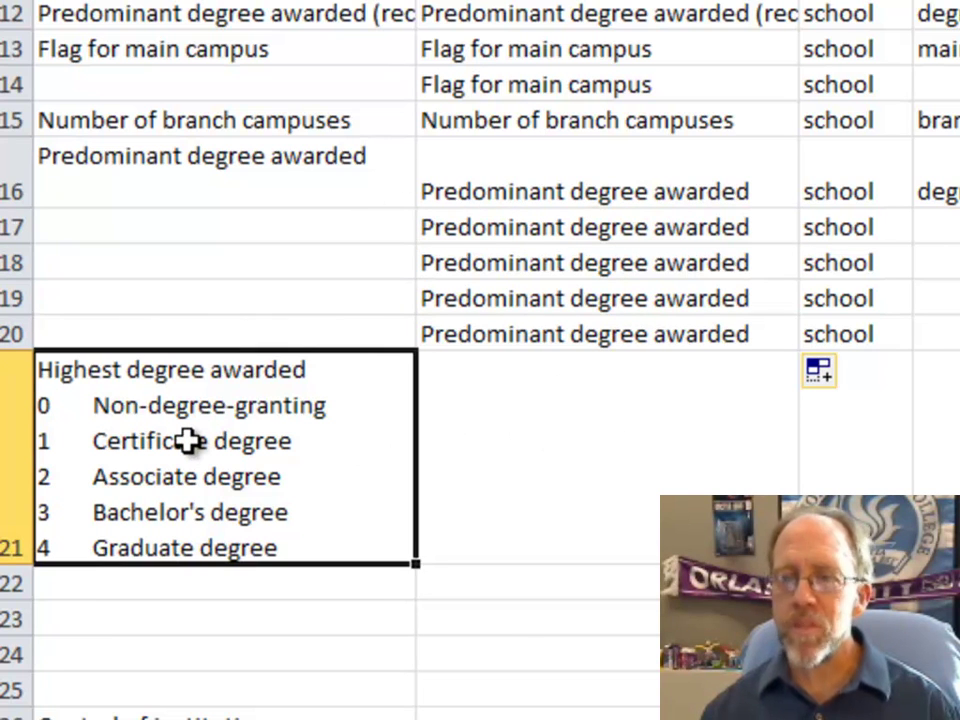
key("F2")
left_click_drag(283, 546, 38, 408)
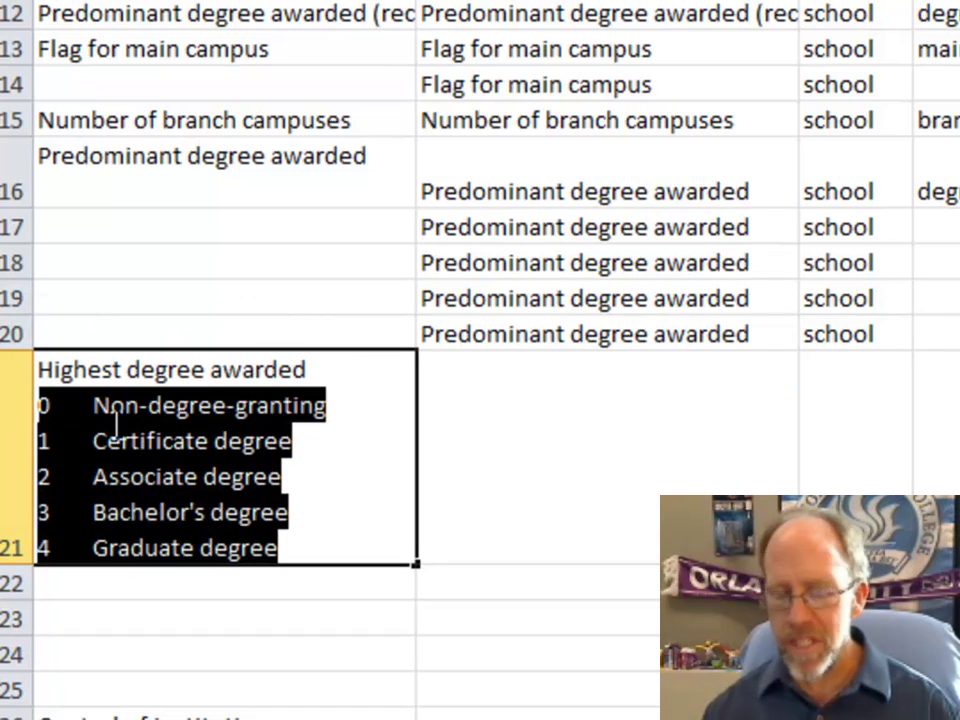
key("Delete")
key("BackSpace")
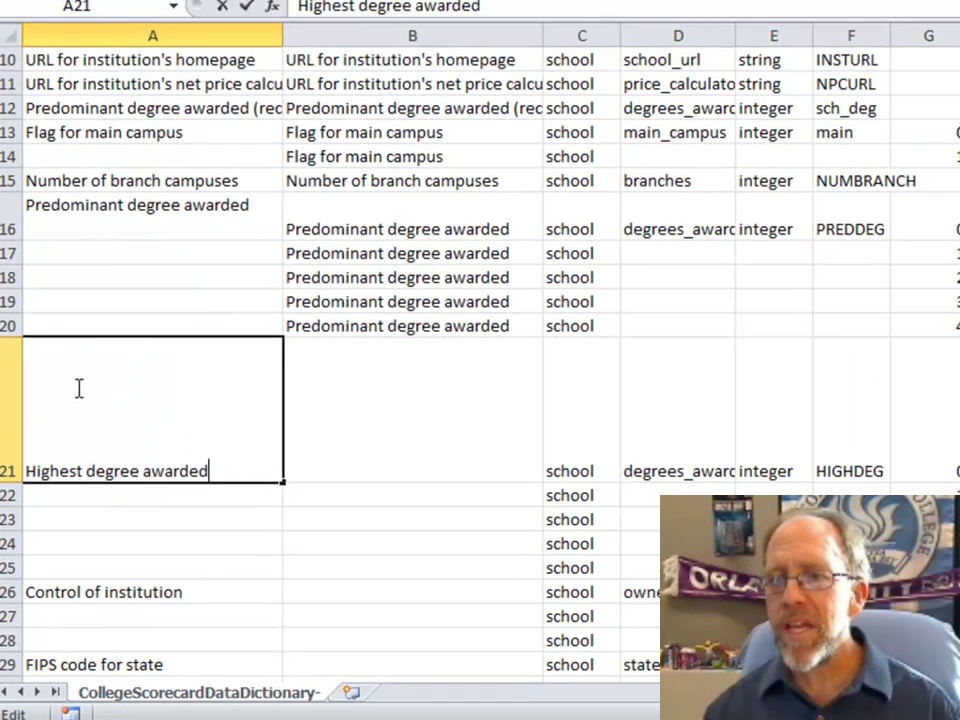
Fill the IF formula from B20 down through B25 to cover the highest degree rows
left_click(362, 328)
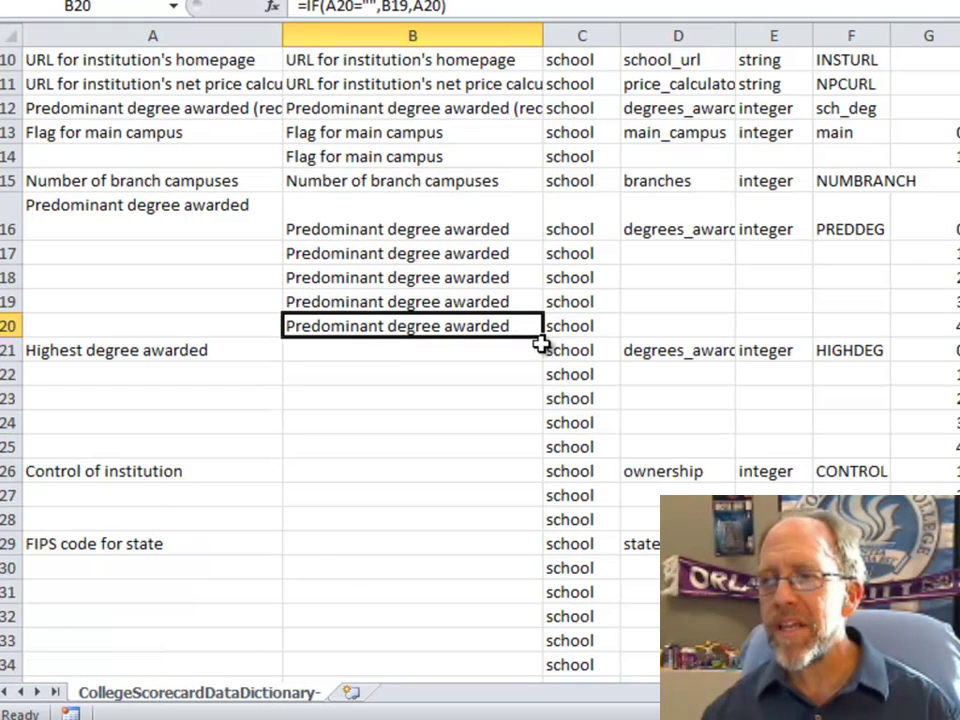
left_click_drag(542, 341, 536, 450)
left_click(489, 396)
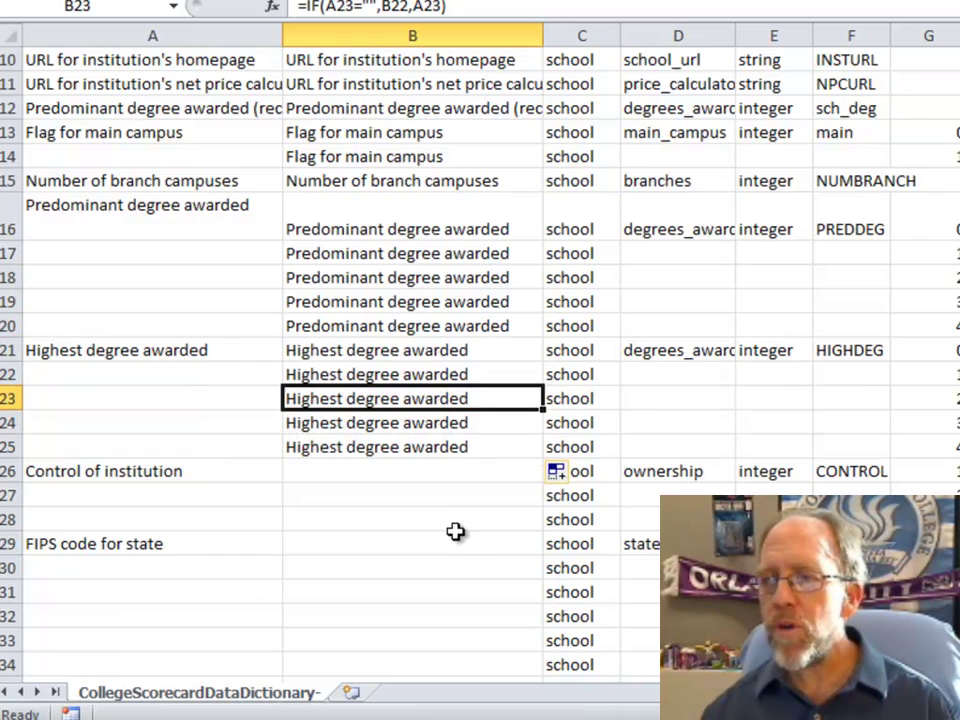
Fill the IF formula from B25 down through B86 to cover the FIPS code for state rows
scroll(453, 517, "down", 17)
scroll(453, 517, "up", 11)
scroll(453, 517, "up", 6)
left_click(422, 446)
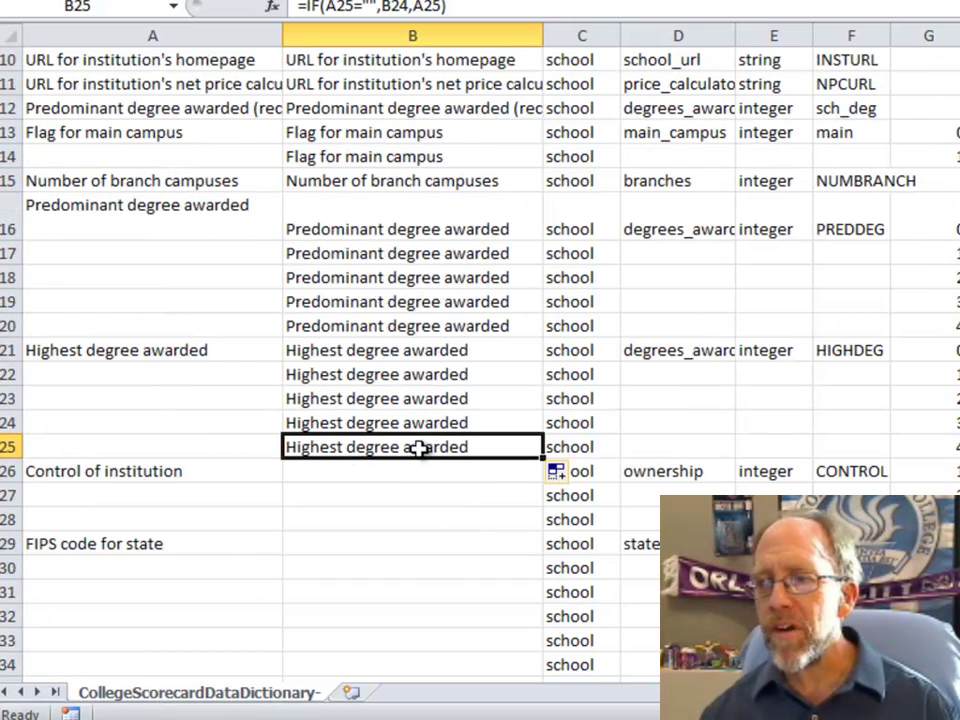
left_click_drag(543, 456, 462, 356)
left_click(433, 417)
Reduce the height of row 16 to about one text line and inspect the IF formula in B22
scroll(388, 418, "up", 20)
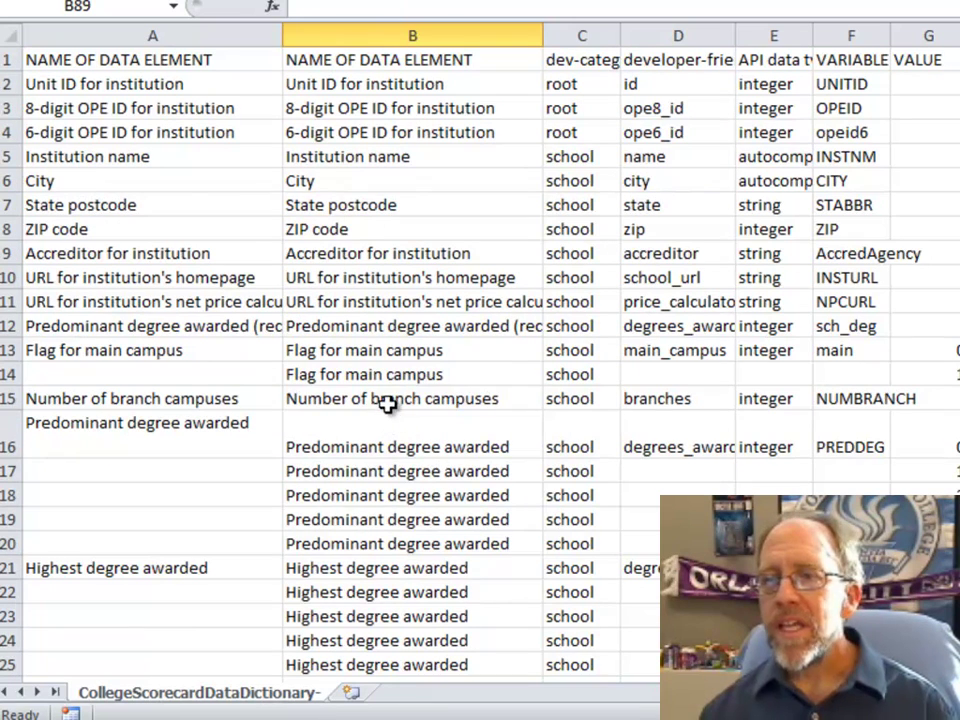
left_click(388, 408)
left_click_drag(8, 459, 9, 436)
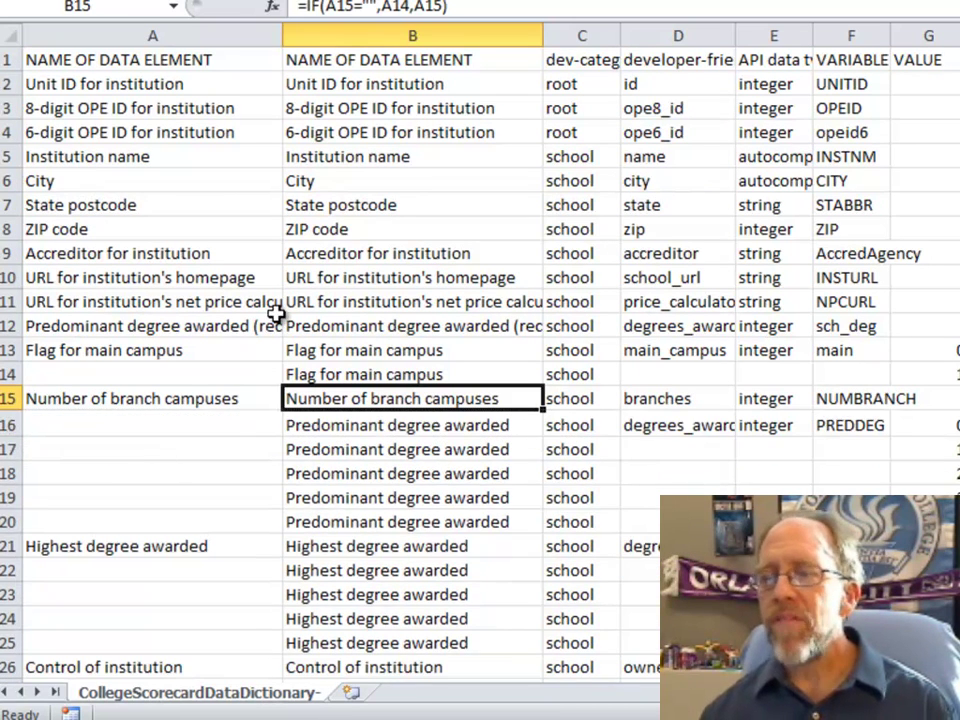
left_click(414, 572)
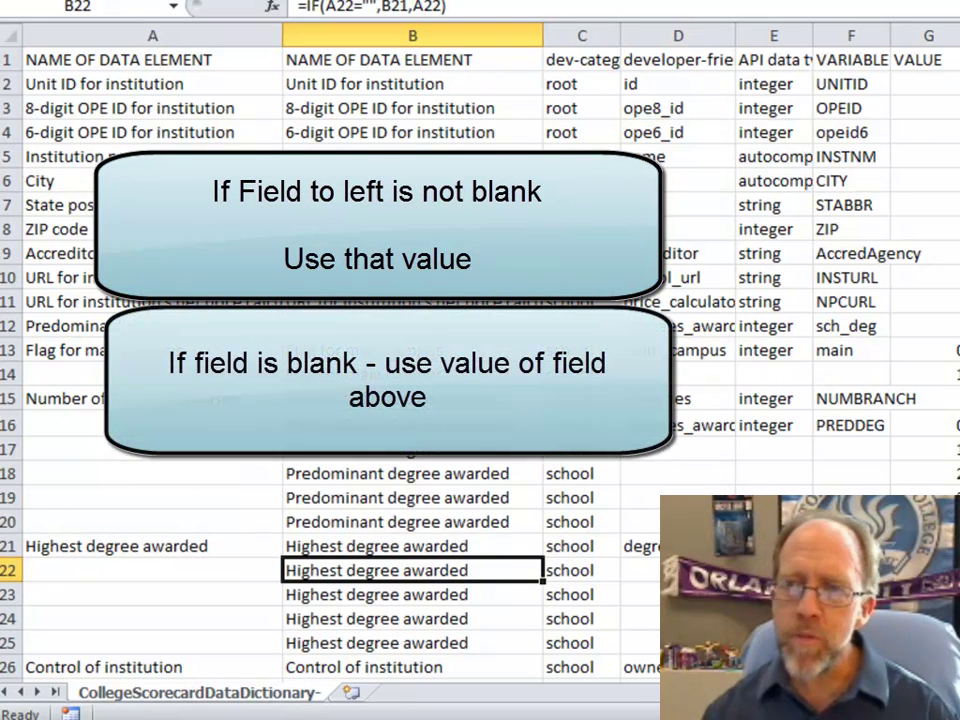
scroll(212, 222, "down", 2)
scroll(212, 222, "up", 2)
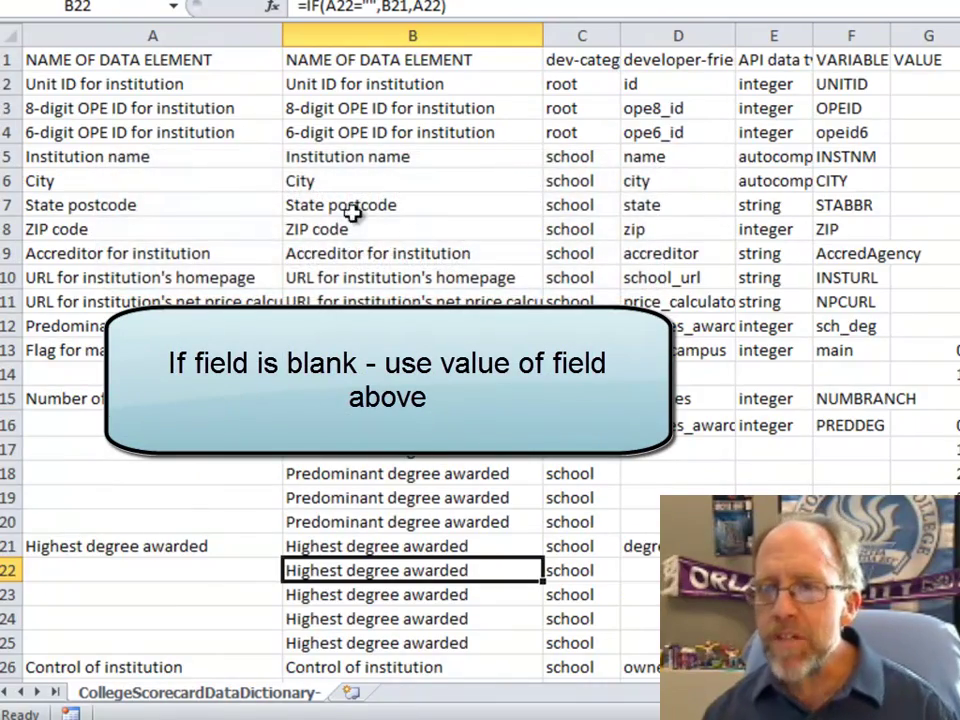
Fill the IF formula from B86 down column B over the remaining dictionary rows, starting with Region (IPEDS)
scroll(426, 320, "down", 20)
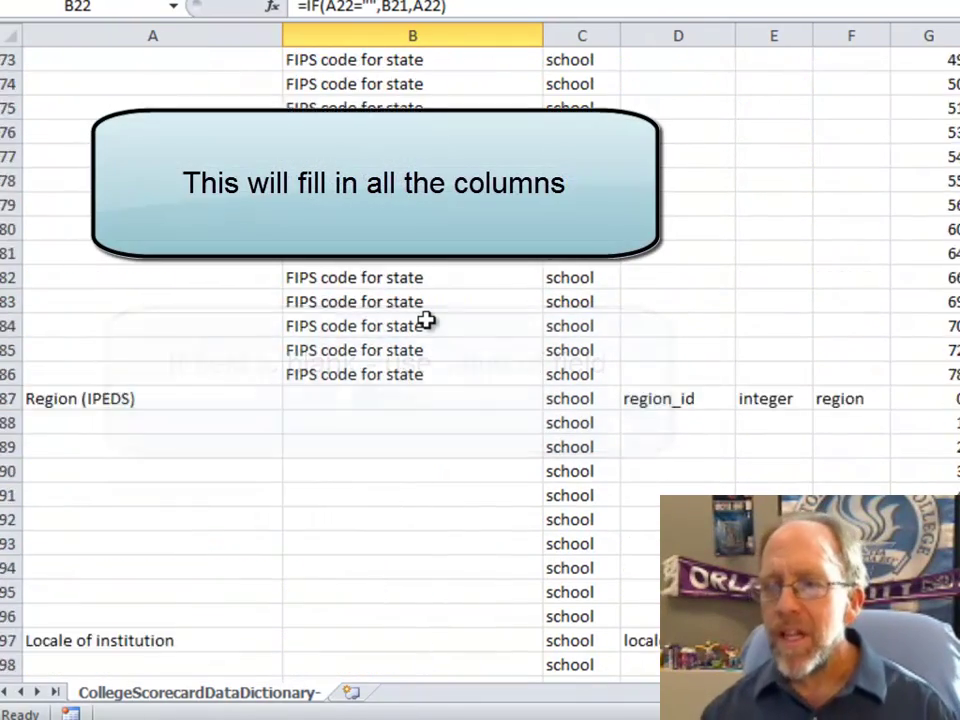
scroll(426, 320, "down", 3)
scroll(426, 320, "up", 1)
left_click(412, 229)
left_click_drag(542, 241, 550, 714)
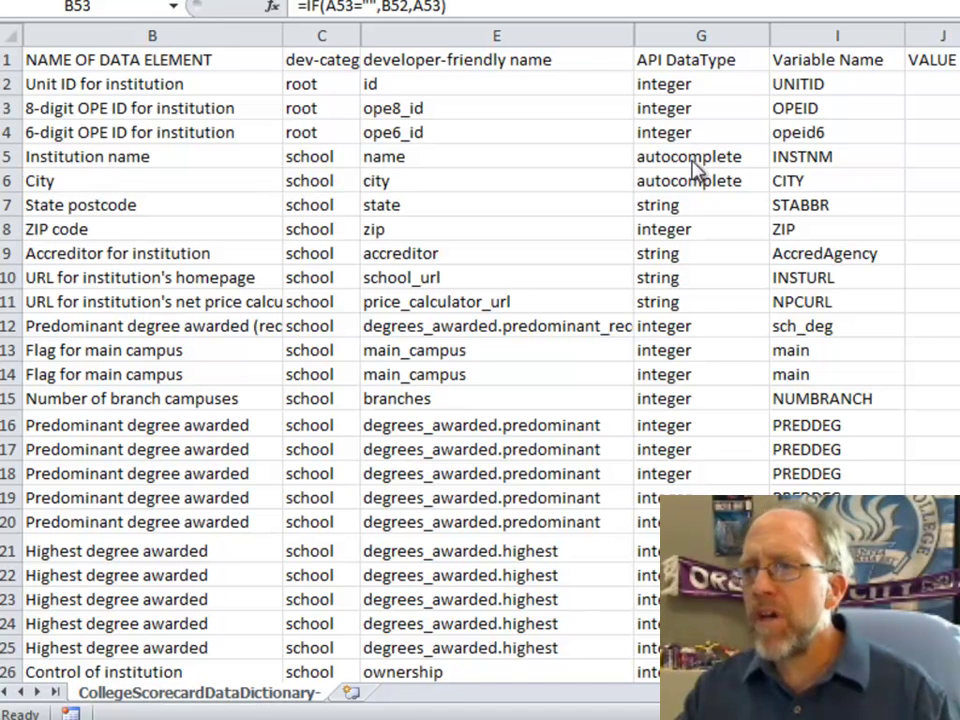
Review the filled data element, developer-friendly name, data type and variable name columns down the dictionary for blanks
left_click(266, 110)
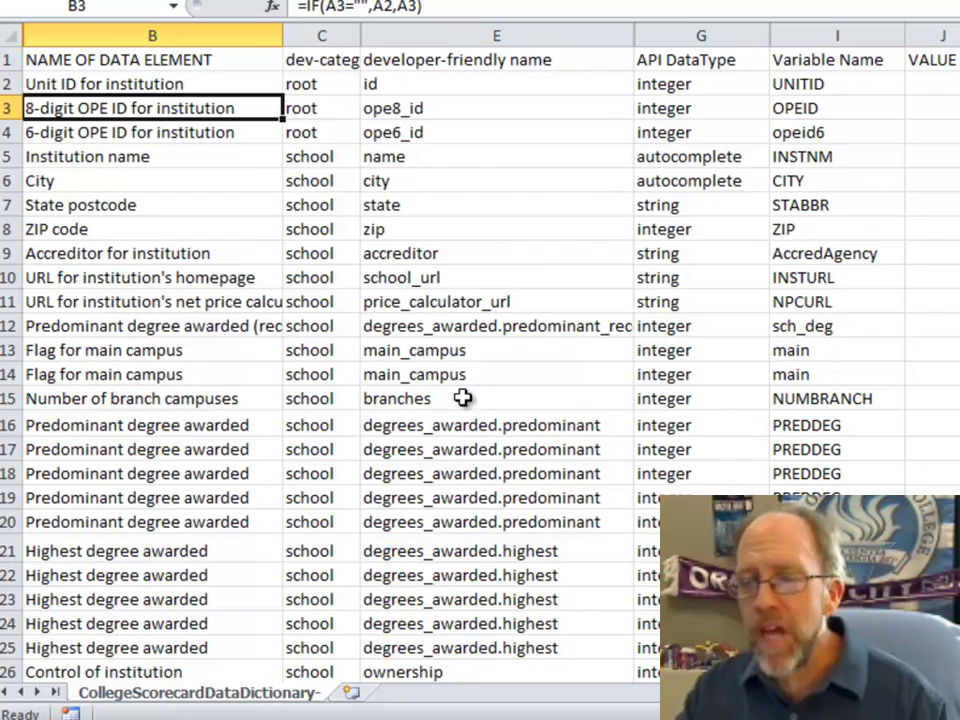
scroll(462, 441, "down", 13)
scroll(462, 441, "down", 20)
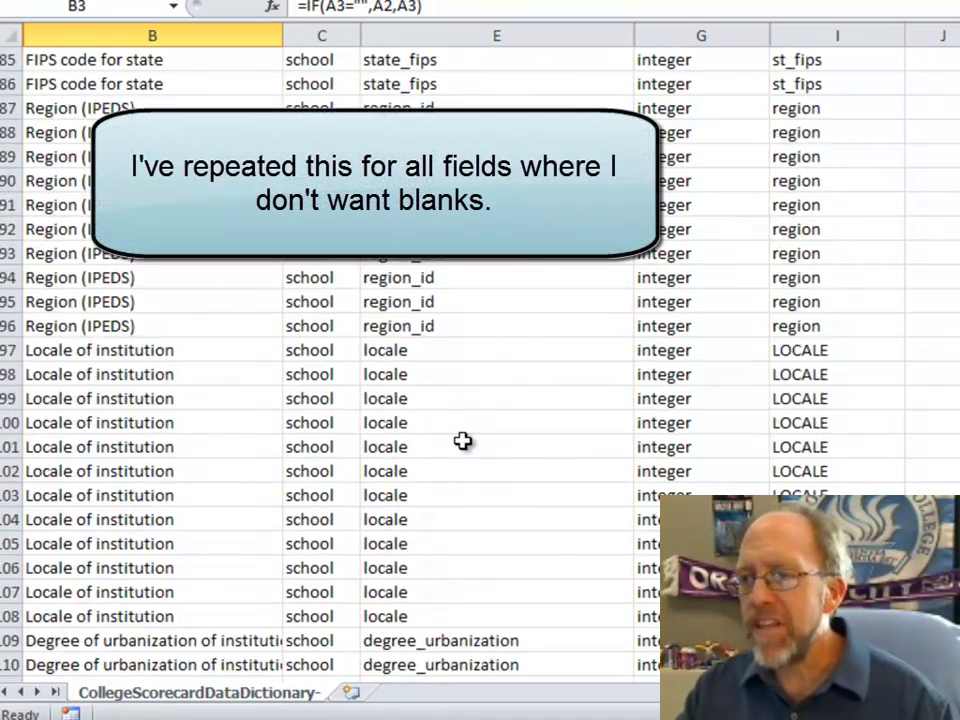
scroll(462, 441, "down", 16)
scroll(462, 441, "up", 20)
scroll(462, 441, "up", 20)
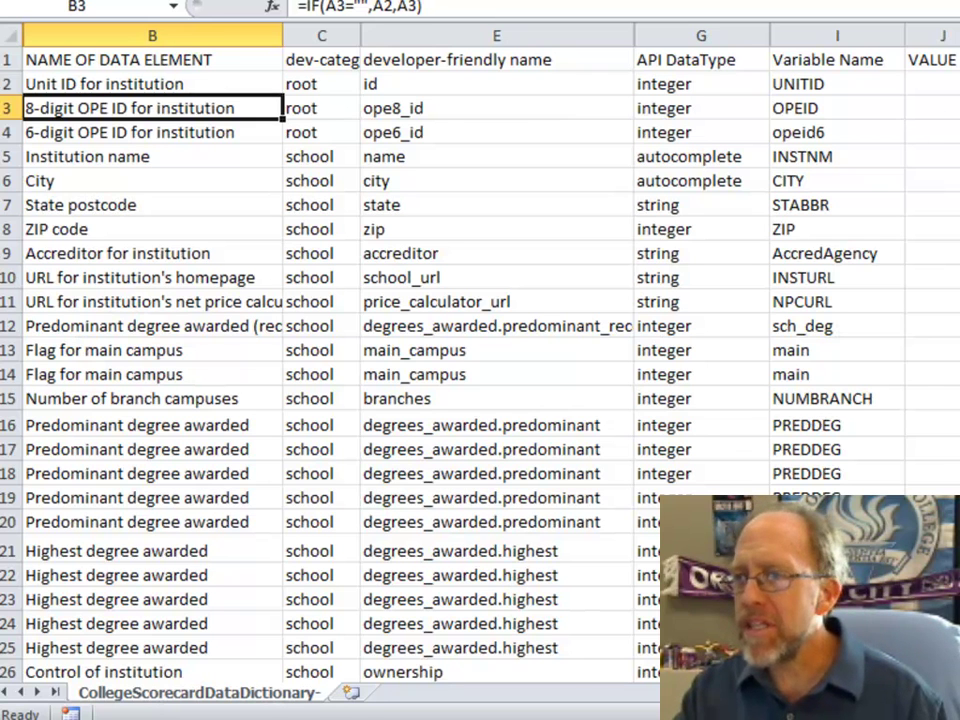
Check the columns from API DataType through LABEL and return to the header row
left_click(955, 59)
key("ctrl+space")
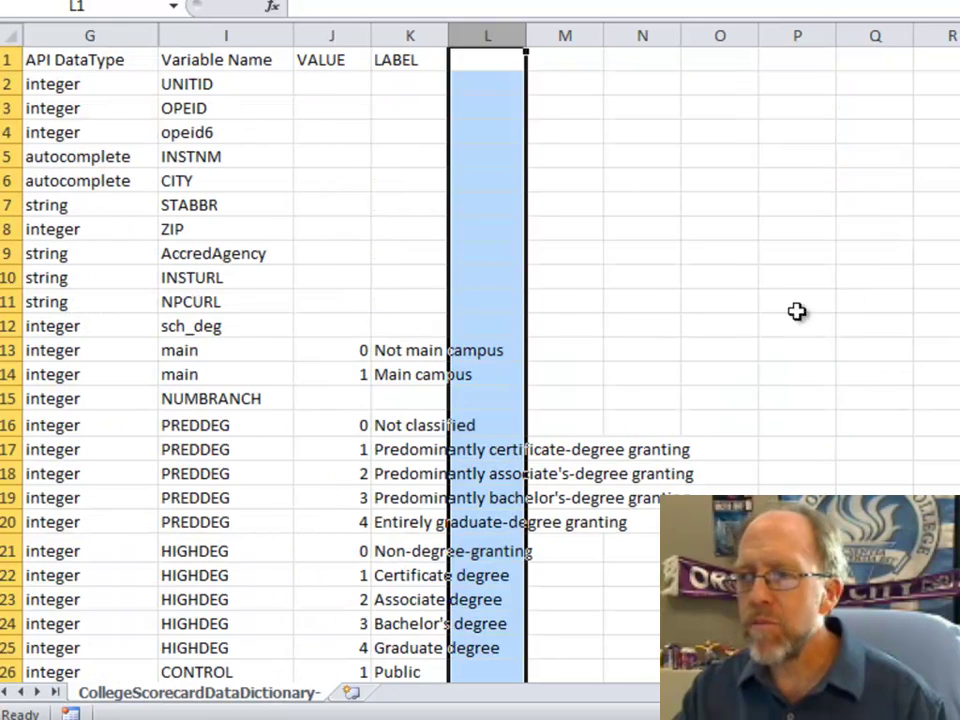
left_click(341, 311)
key("Left")
key("Left")
key("Left")
key("Left")
key("Left")
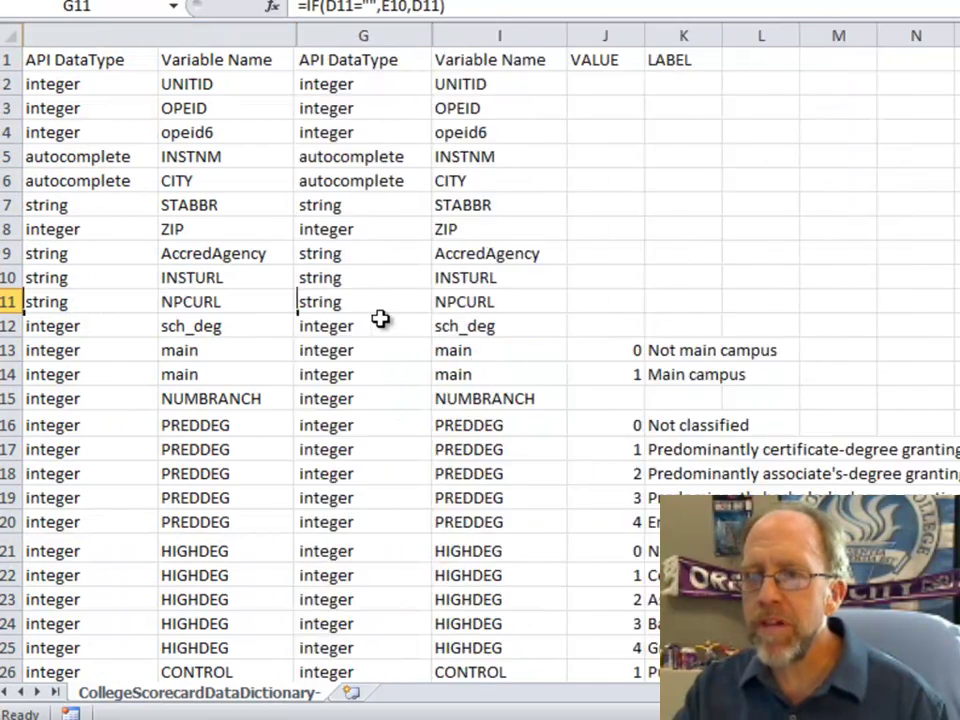
key("Up")
key("Up")
key("Up")
key("Up")
key("Up")
key("Up")
key("Up")
key("Up")
key("Up")
key("Up")
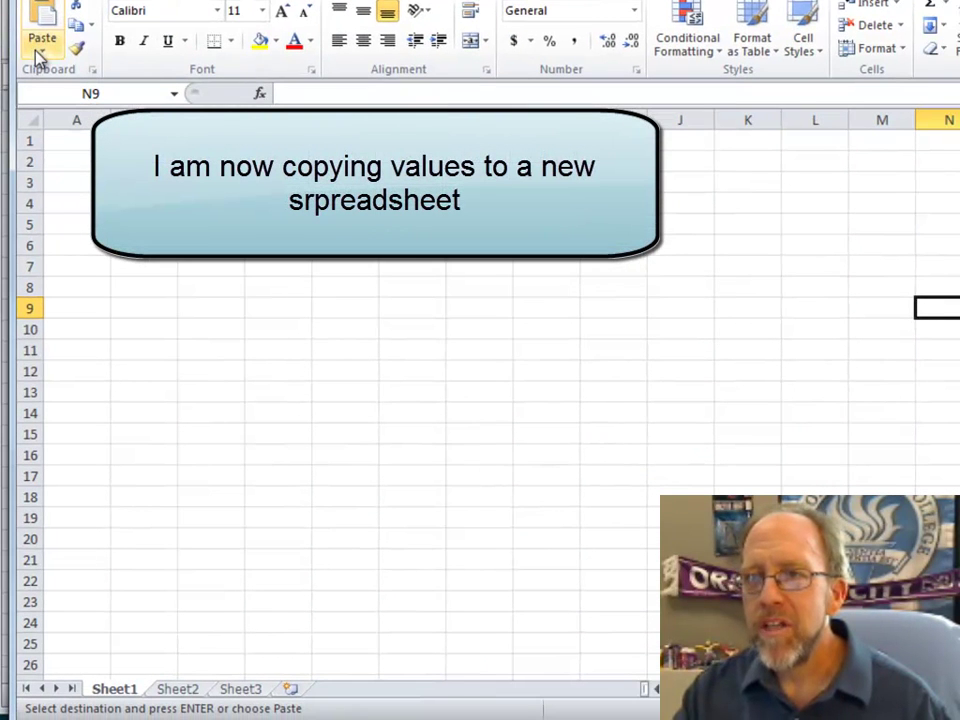
Switch to the new workbook and paste the copied dictionary as values only, starting at A1 of Sheet1
left_click(78, 153)
left_click(77, 142)
left_click(34, 42)
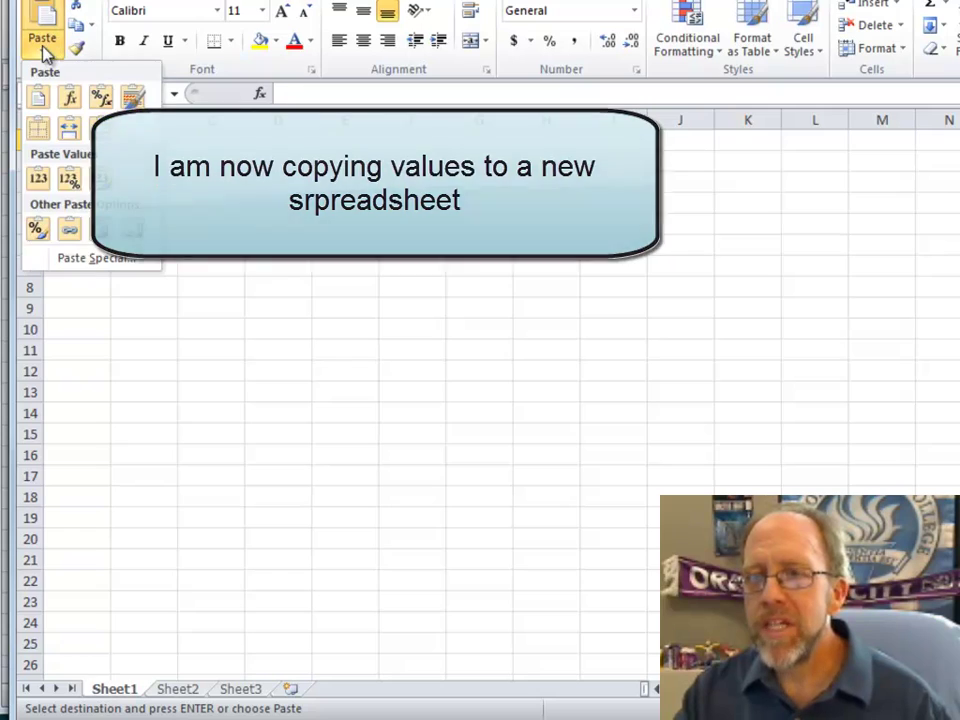
left_click(39, 180)
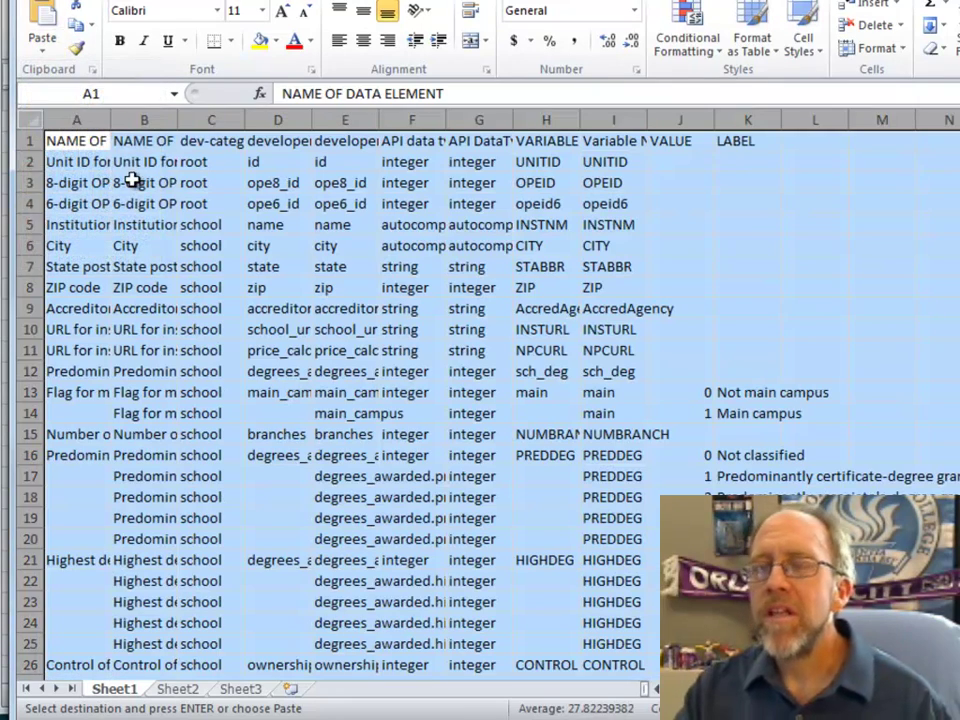
Check the pasted header row from A1 through I1 for duplicate columns
left_click(160, 183)
key("Up")
key("Up")
key("Left")
key("Right")
key("Right")
key("Right")
key("Right")
key("Right")
key("Right")
key("Right")
key("Right")
key("Right")
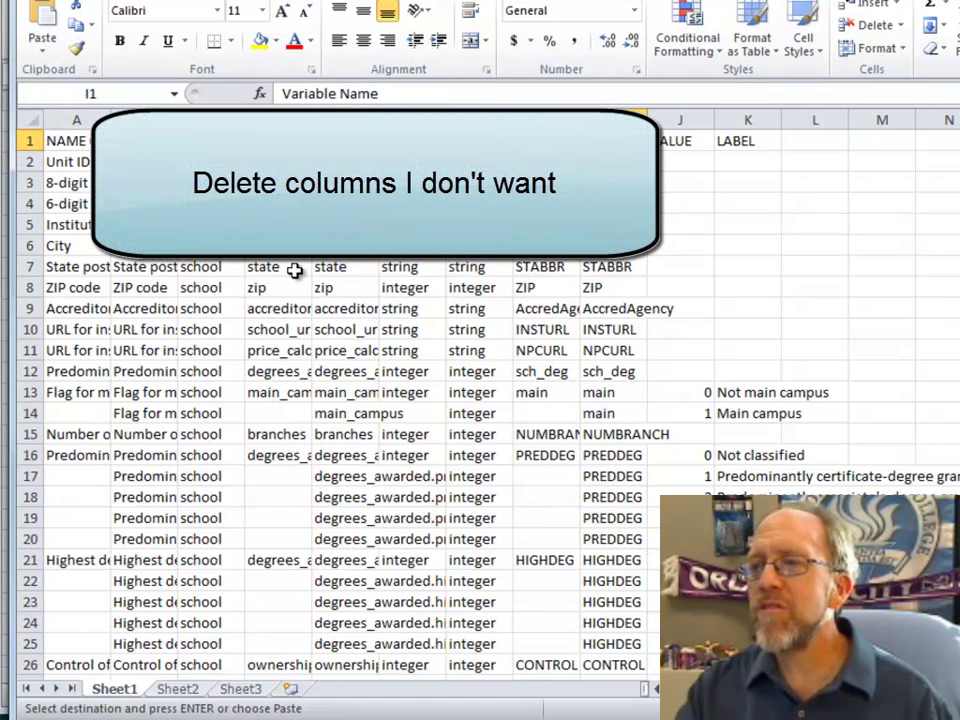
key("Left")
key("Left")
key("Left")
key("Left")
key("Left")
key("Left")
key("Left")
key("Left")
key("Left")
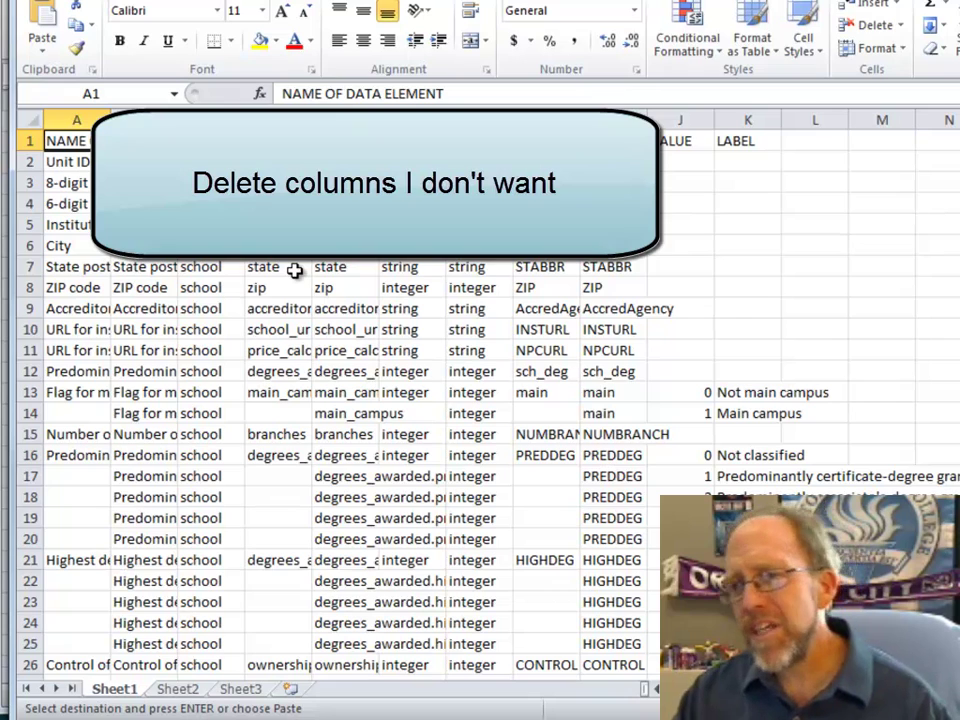
Delete the original, partly blank duplicates of the data element name, developer-friendly name and variable name columns
right_click(84, 120)
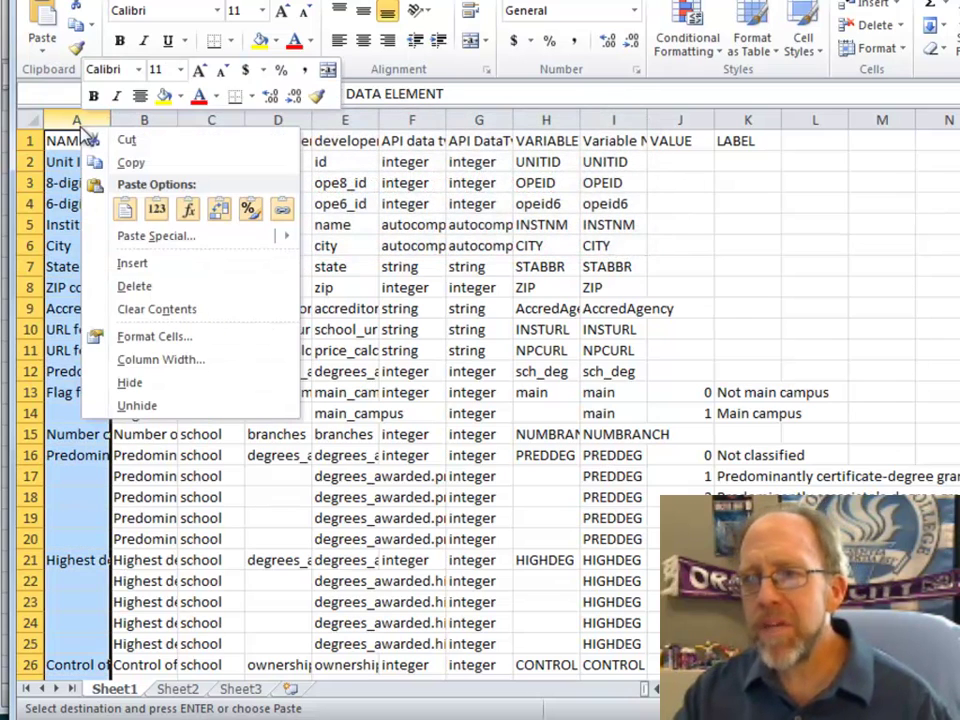
left_click(100, 287)
left_click(82, 164)
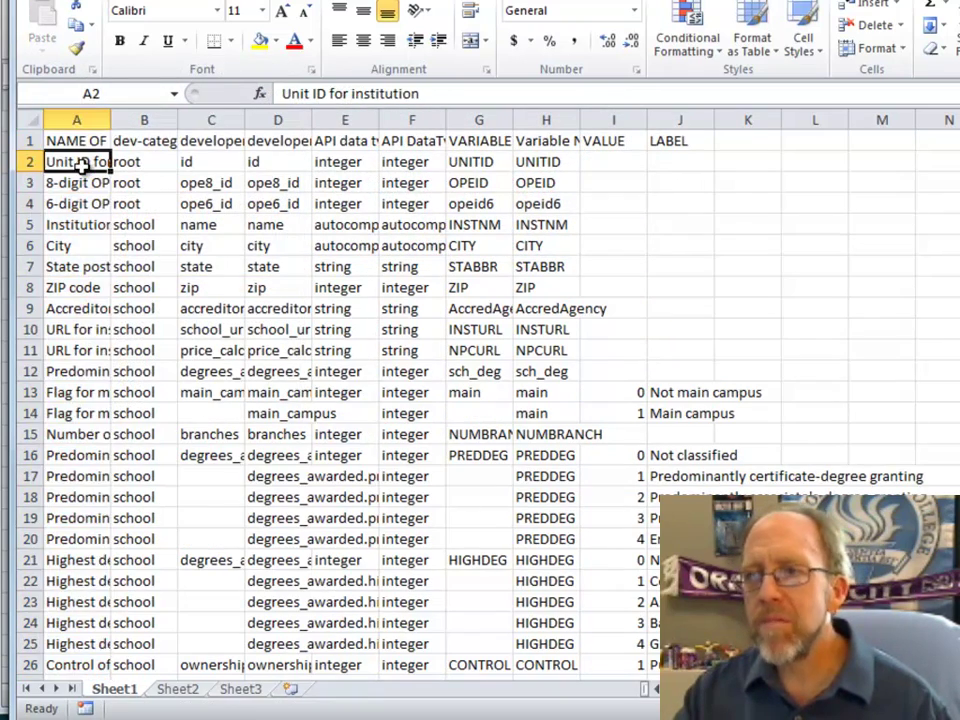
right_click(208, 122)
left_click(262, 289)
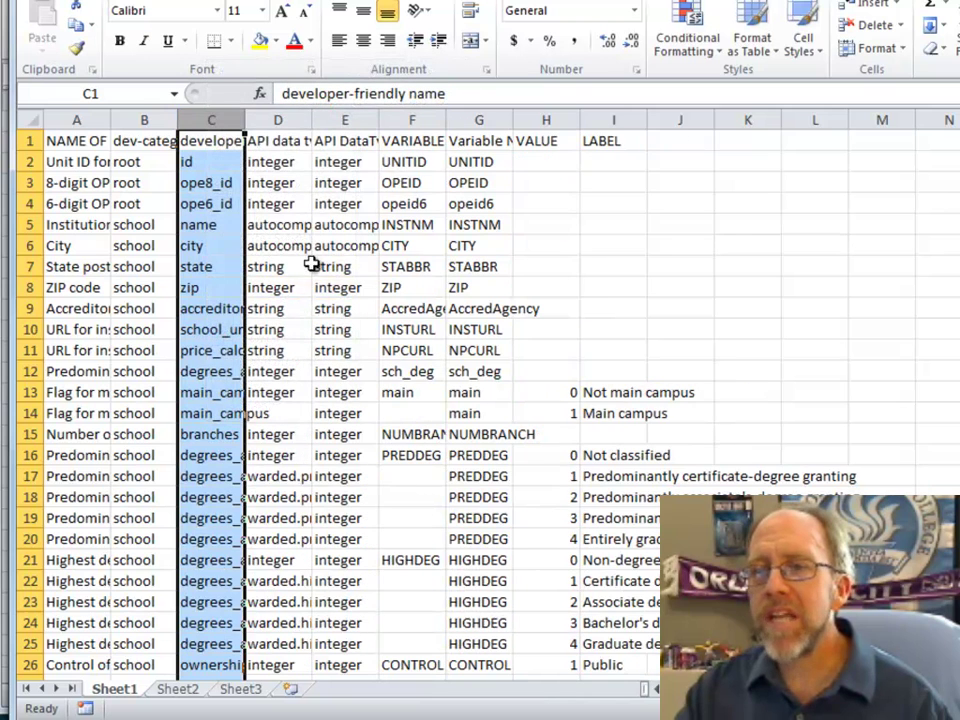
right_click(412, 122)
left_click(464, 286)
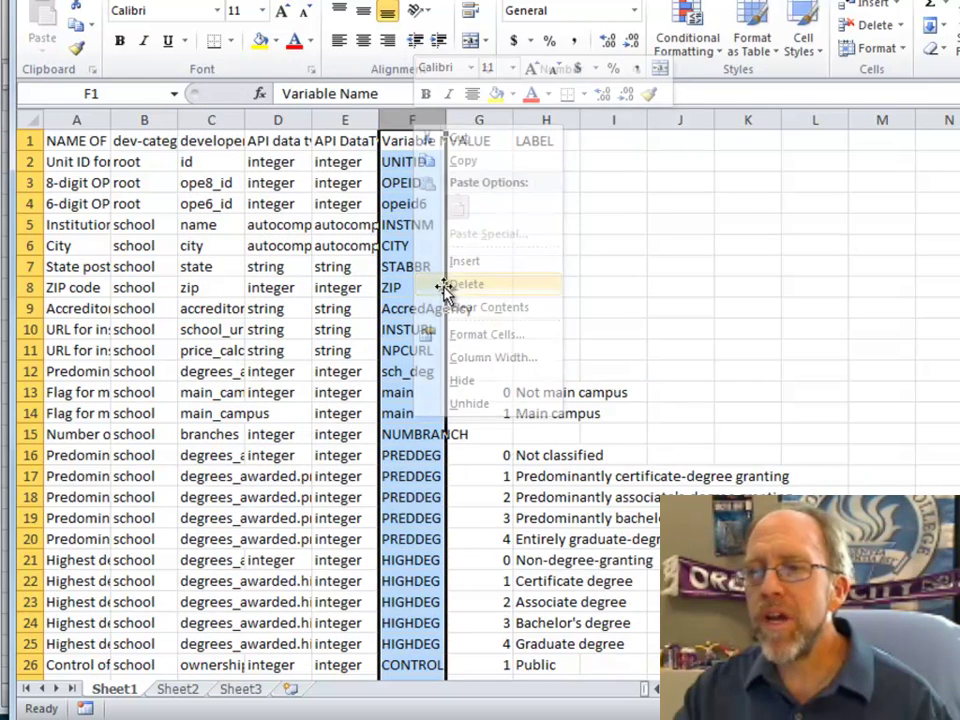
Review the remaining columns and the first twenty rows of the cleaned sheet
left_click(275, 370)
key("Up")
key("Up")
key("Up")
key("Up")
key("Up")
key("Up")
key("Up")
key("Up")
key("Up")
key("Up")
key("Up")
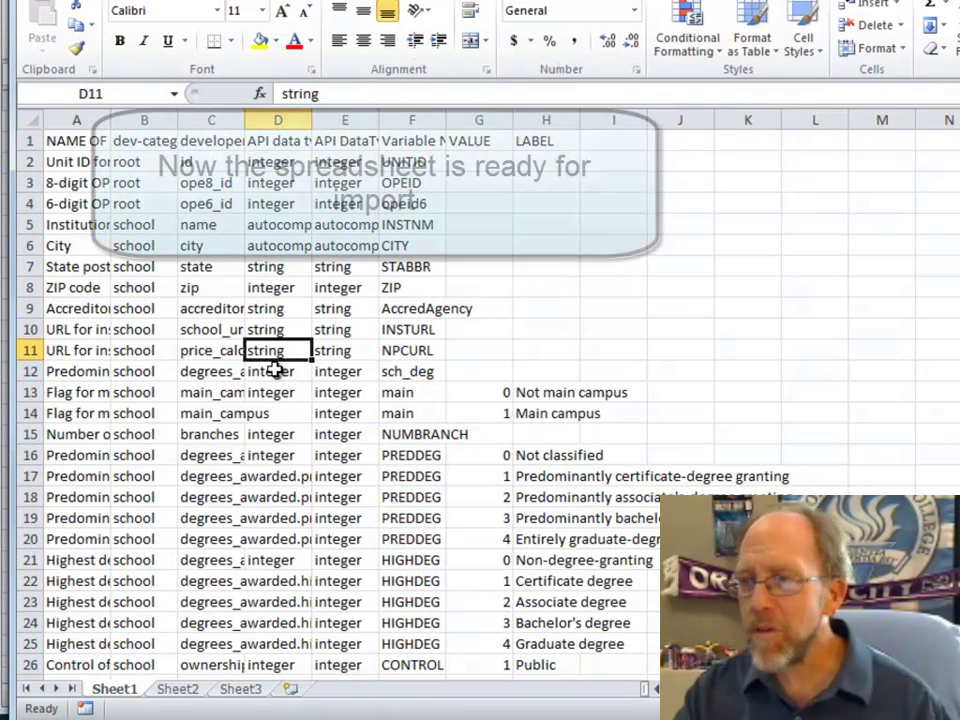
key("Left")
key("Left")
key("Left")
key("Down")
key("Down")
key("Down")
key("Down")
key("Down")
key("Down")
key("Down")
key("Down")
key("Down")
key("Down")
key("Down")
key("Down")
key("Down")
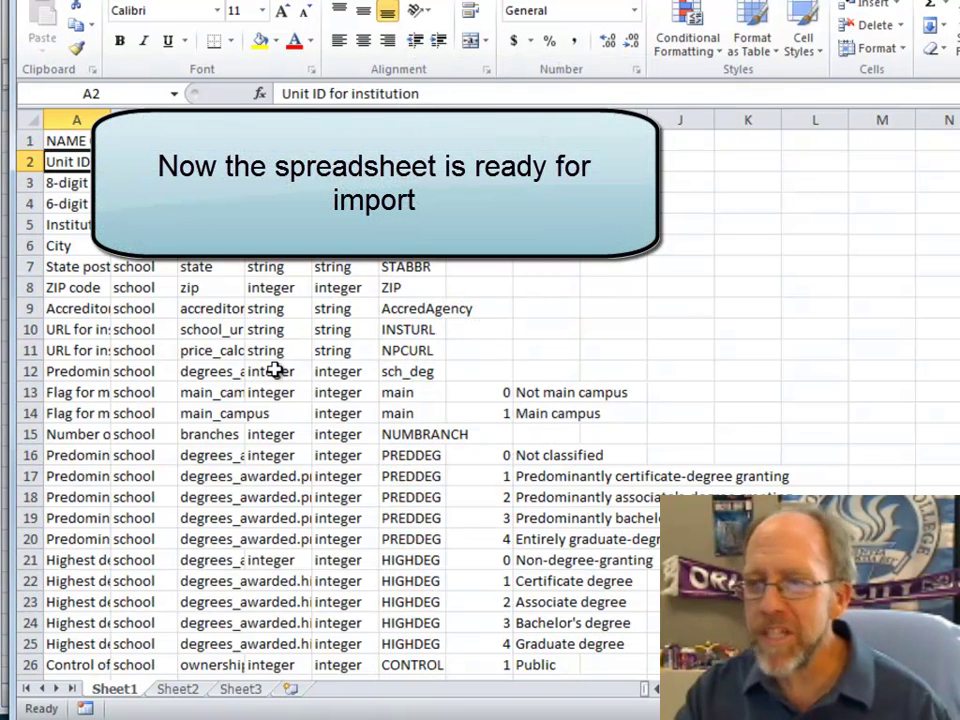
key("Right")
key("Right")
key("Right")
key("Right")
key("Right")
key("Right")
key("Right")
key("Right")
key("Right")
key("Right")
key("Left")
key("Left")
key("Left")
key("Left")
key("Left")
key("Left")
key("Left")
key("Left")
key("Left")
key("Down")
key("Left")
key("Down")
key("Down")
key("Down")
key("Down")
key("Down")
key("Down")
key("Down")
key("Down")
key("Down")
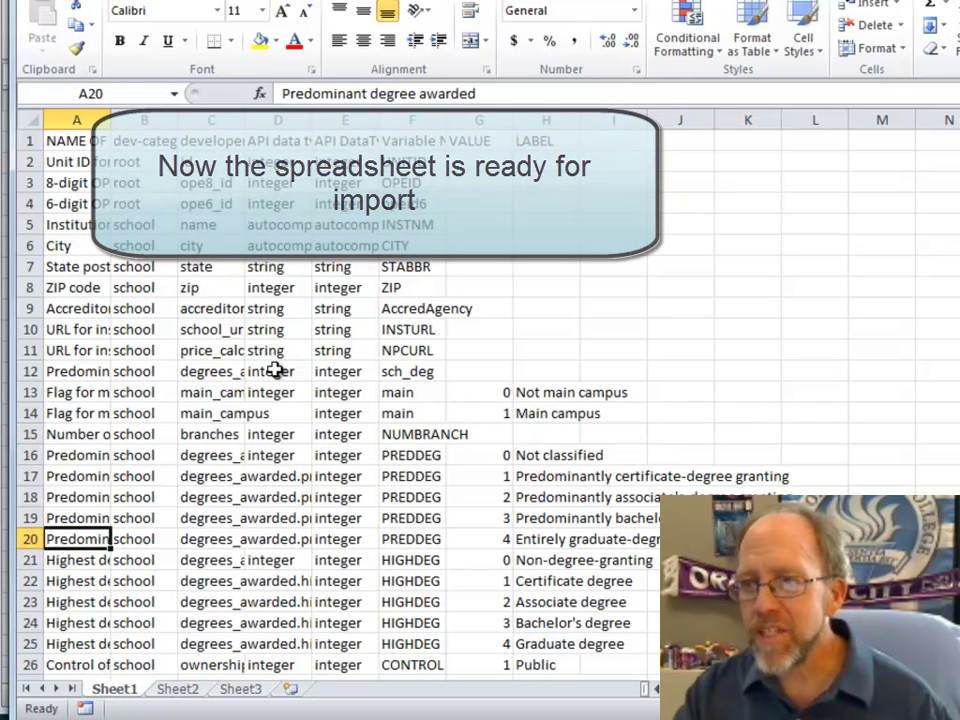
Examine the cleaned sheet across its columns and down to row 55, checking for gaps, and return to cell A1
key("Right")
key("Right")
key("Right")
key("Right")
key("Right")
key("Right")
key("Right")
key("Right")
key("Right")
key("Right")
key("Left")
key("Left")
key("Left")
key("Left")
key("Left")
key("Left")
key("Left")
key("Left")
key("Left")
key("Left")
key("Down")
key("Down")
key("Down")
key("Down")
key("Down")
key("Down")
key("Down")
key("Down")
key("Down")
key("Down")
key("Down")
key("Down")
key("Down")
key("Down")
key("Down")
key("Down")
key("Down")
key("Down")
key("Down")
key("Down")
key("Down")
key("Down")
key("Down")
key("Down")
key("Down")
key("Down")
key("Down")
key("Down")
key("Down")
key("Down")
key("Down")
key("Down")
key("Down")
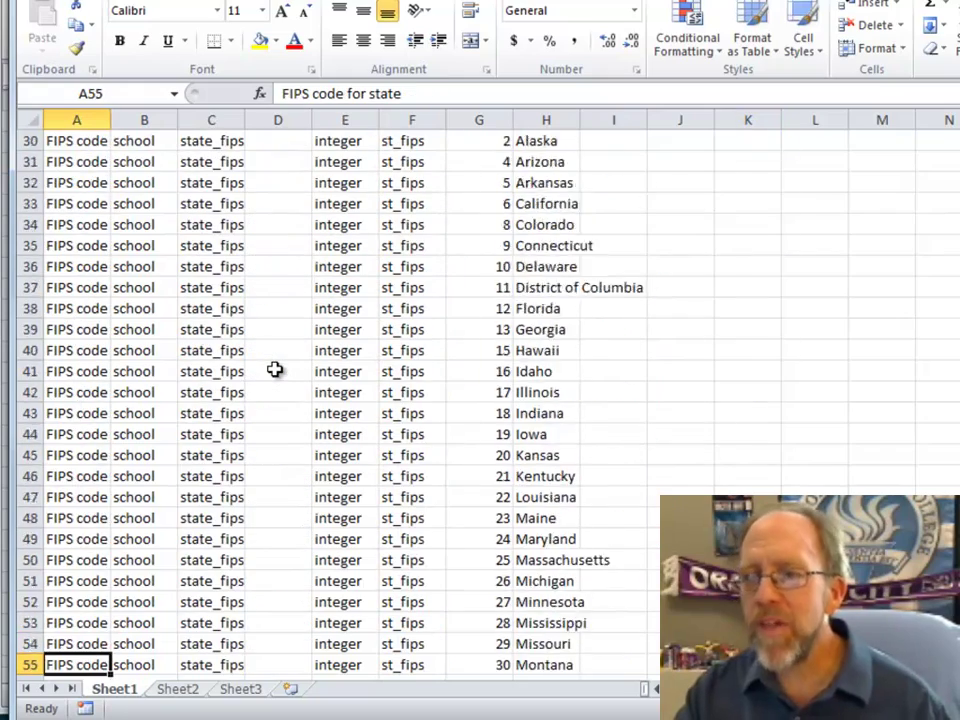
key("Up")
key("Up")
key("Up")
key("Up")
key("Up")
key("Up")
key("Up")
key("Up")
key("Up")
key("Up")
key("Up")
key("Up")
key("Up")
key("Up")
key("Up")
key("Up")
key("Up")
key("Up")
key("Up")
key("Up")
key("Up")
key("Up")
key("Up")
key("Up")
key("Up")
key("Up")
key("Up")
key("Up")
key("Up")
key("Up")
key("Up")
key("Up")
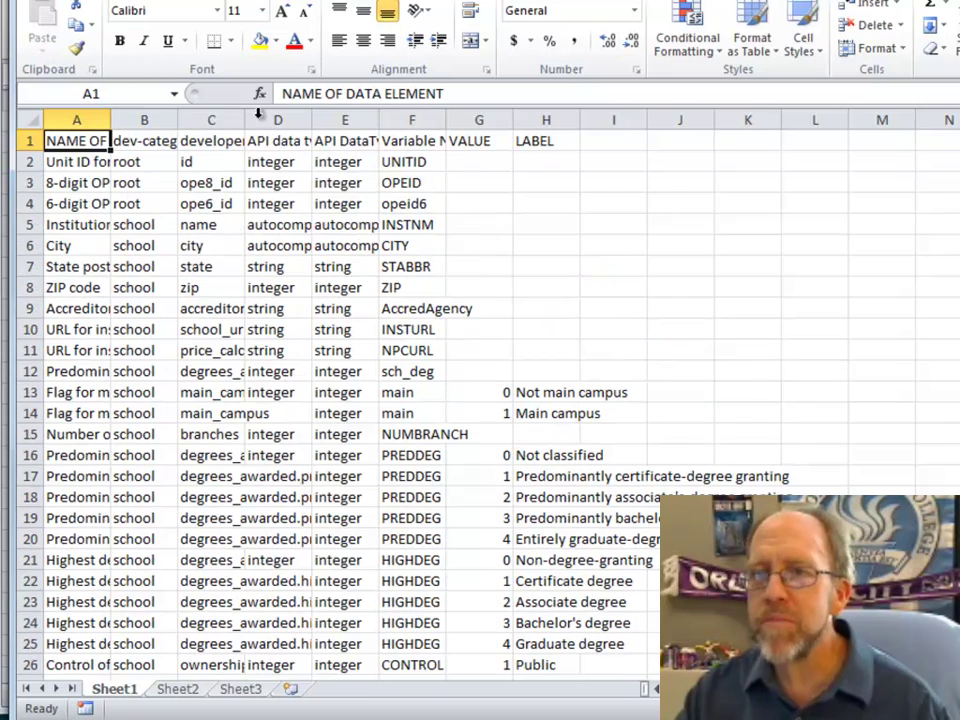
Save the new workbook as an Excel Workbook named CleanCollegeDataDictionary
left_click(30, 5)
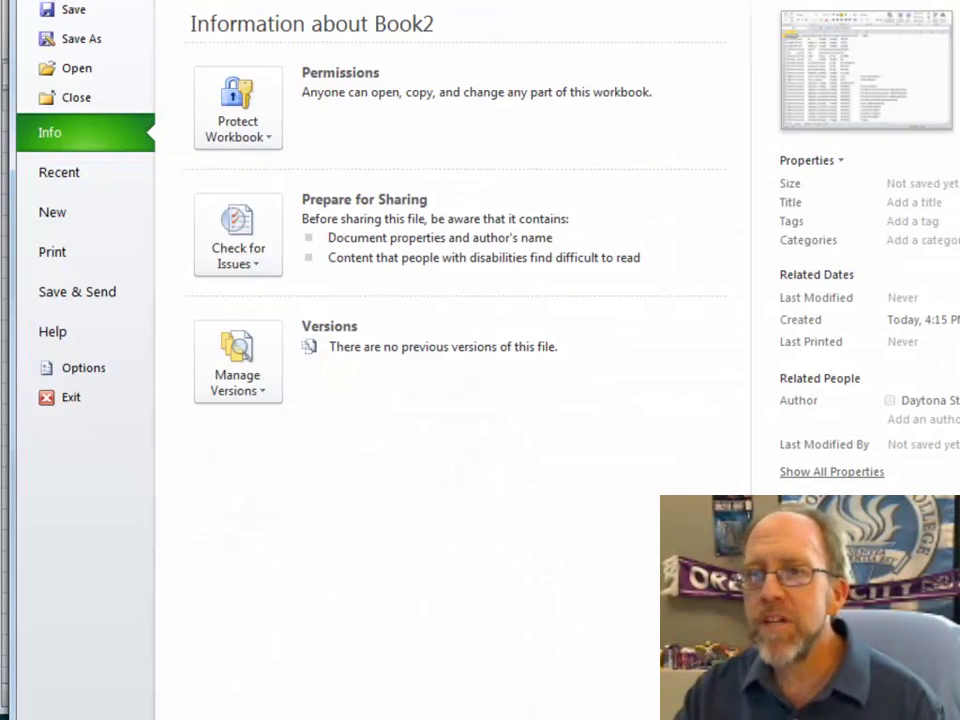
left_click(84, 40)
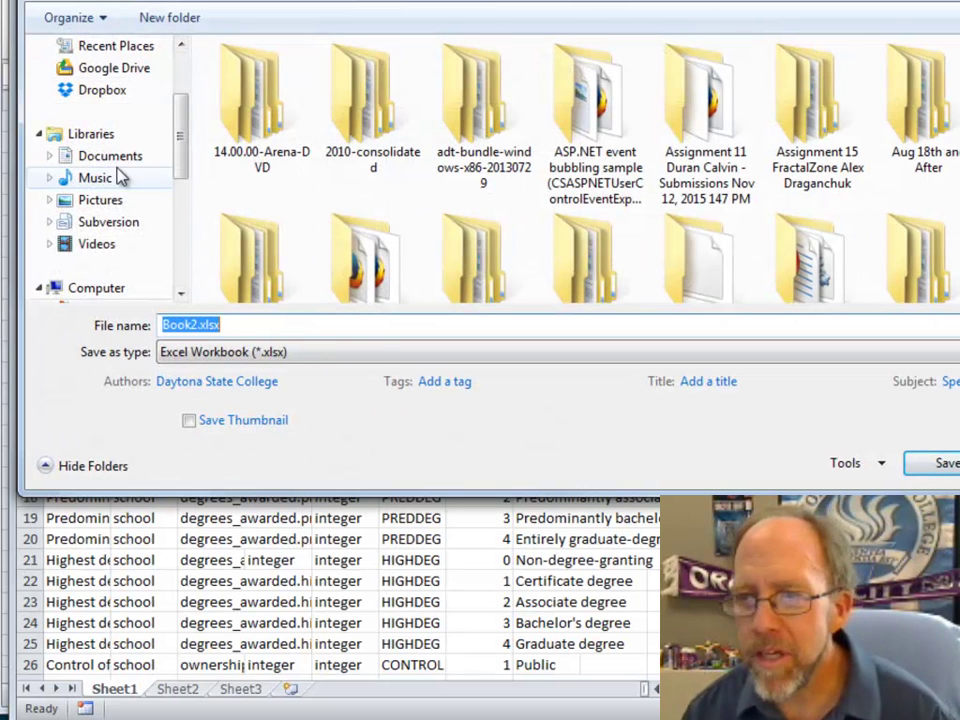
type("CleanCo")
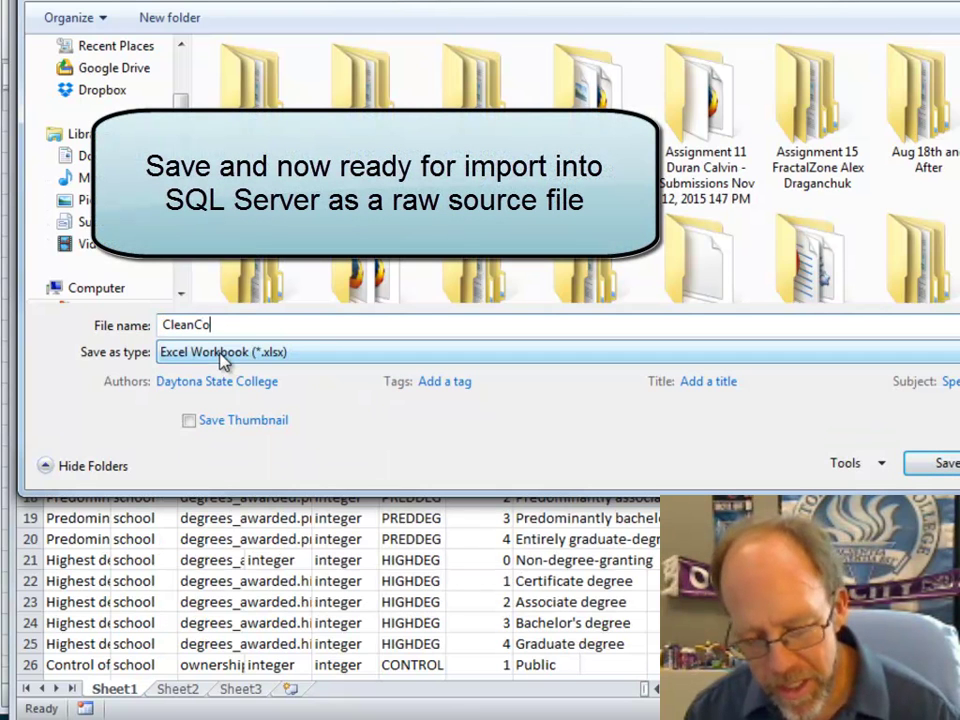
type("llegeDat")
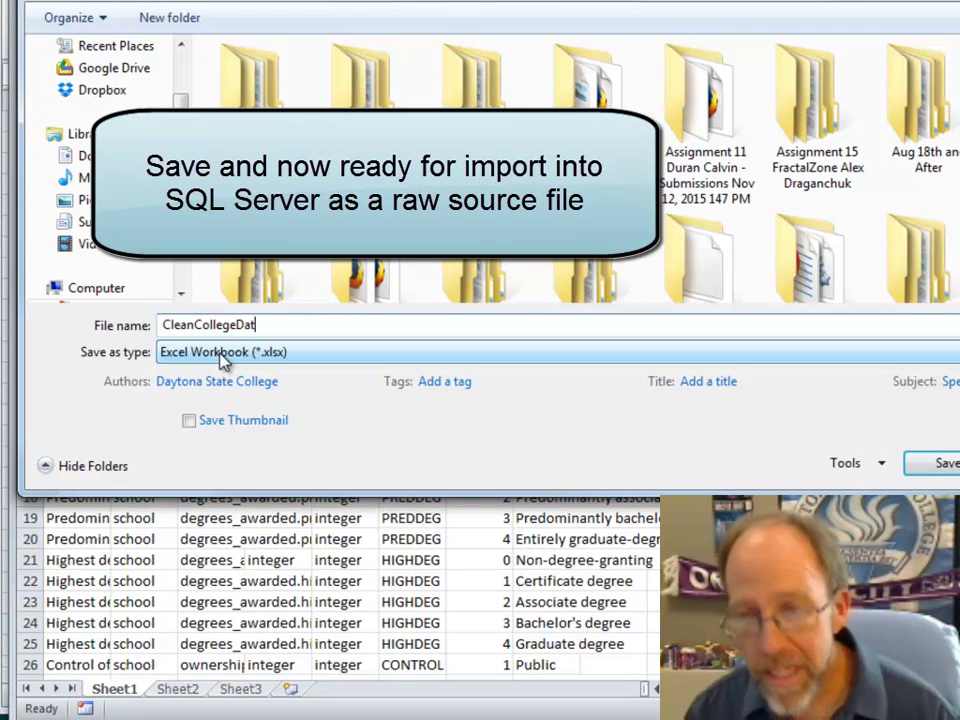
type("aDiction")
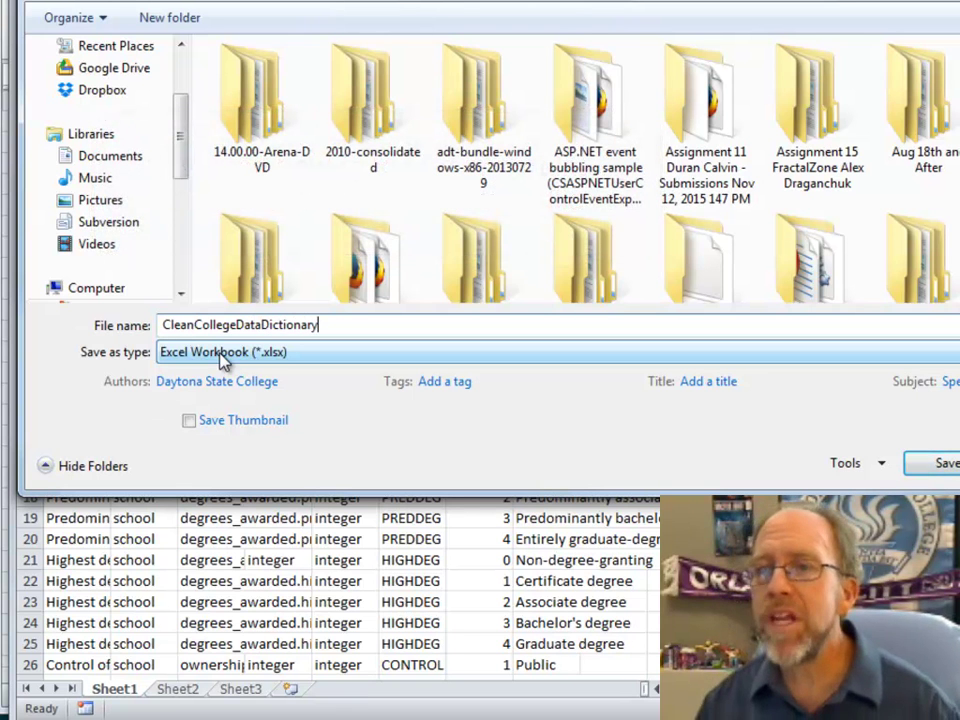
type("ary")
left_click(943, 462)
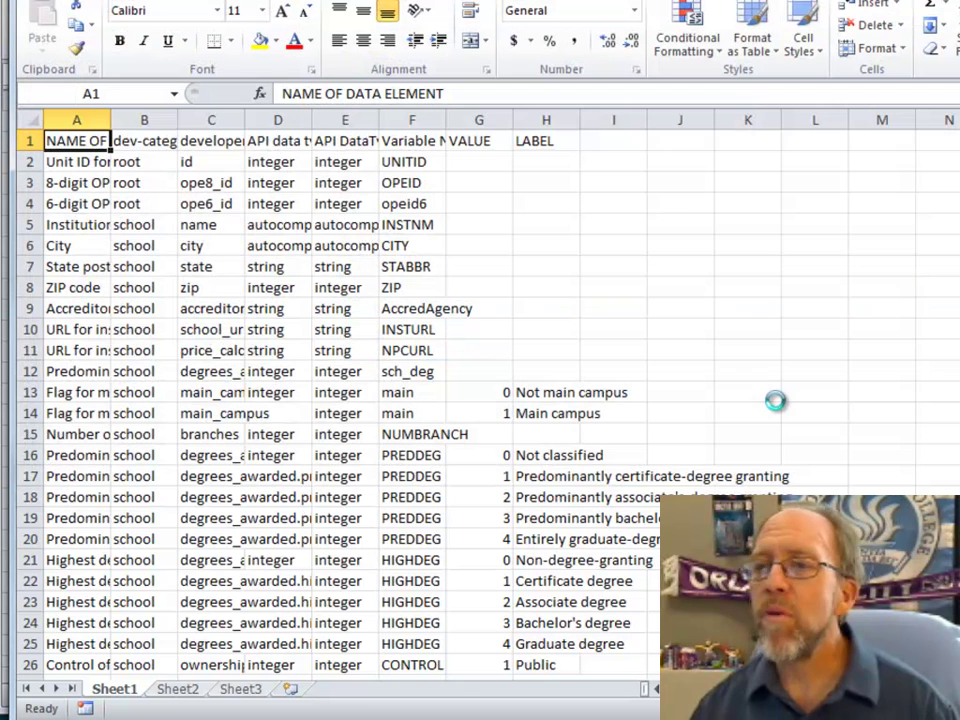